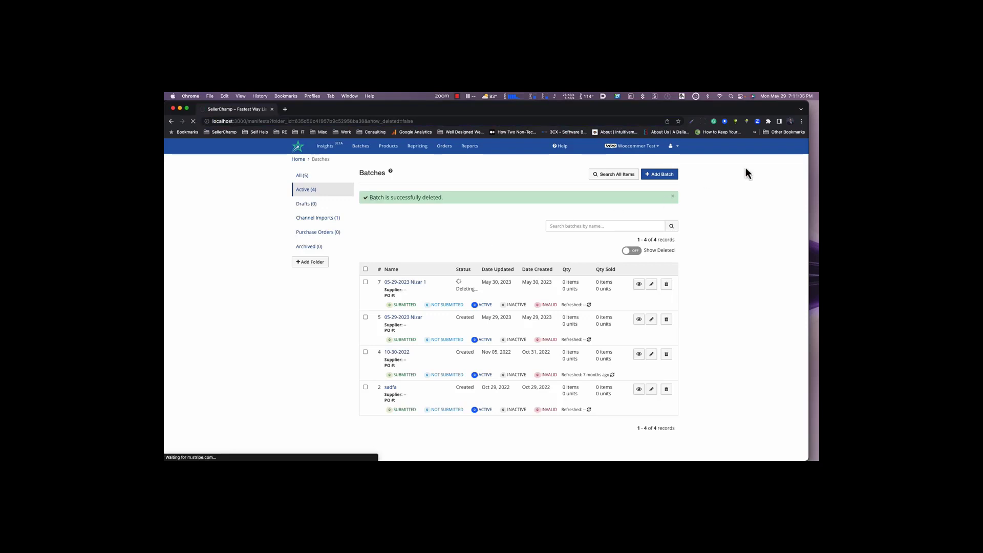
Create a new WooCommerce batch, appending the owner's first name and the number 1 to the prefilled name 05-29-2023.
click(637, 150)
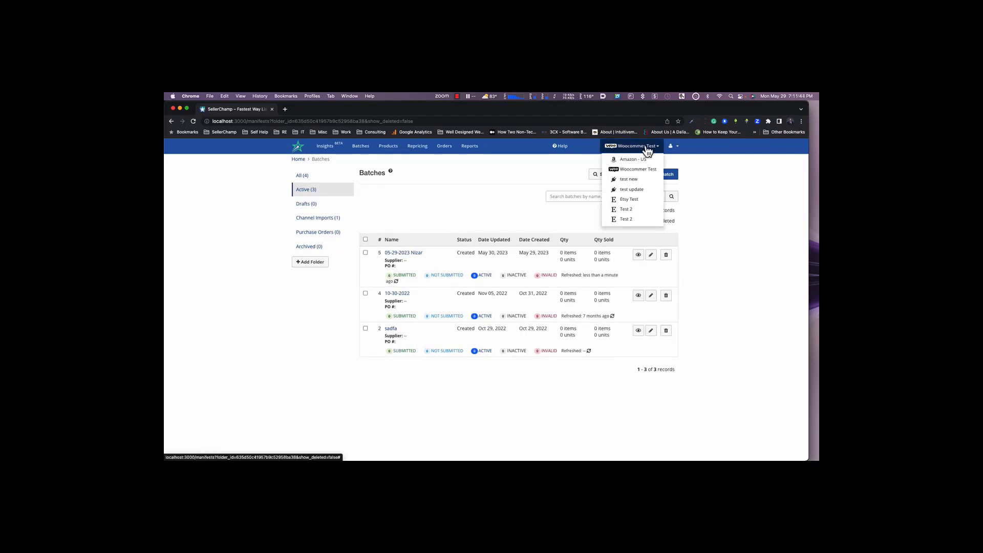
click(467, 203)
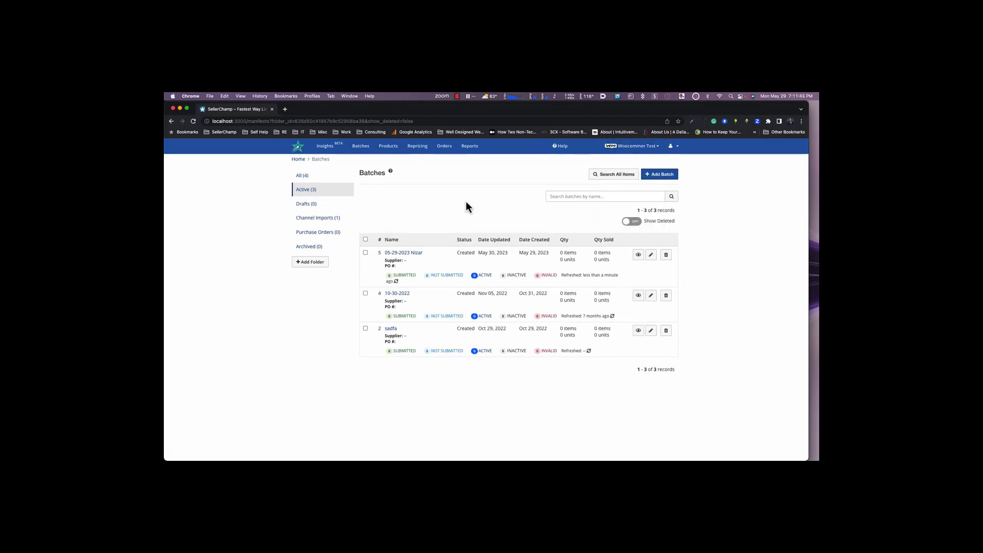
click(666, 175)
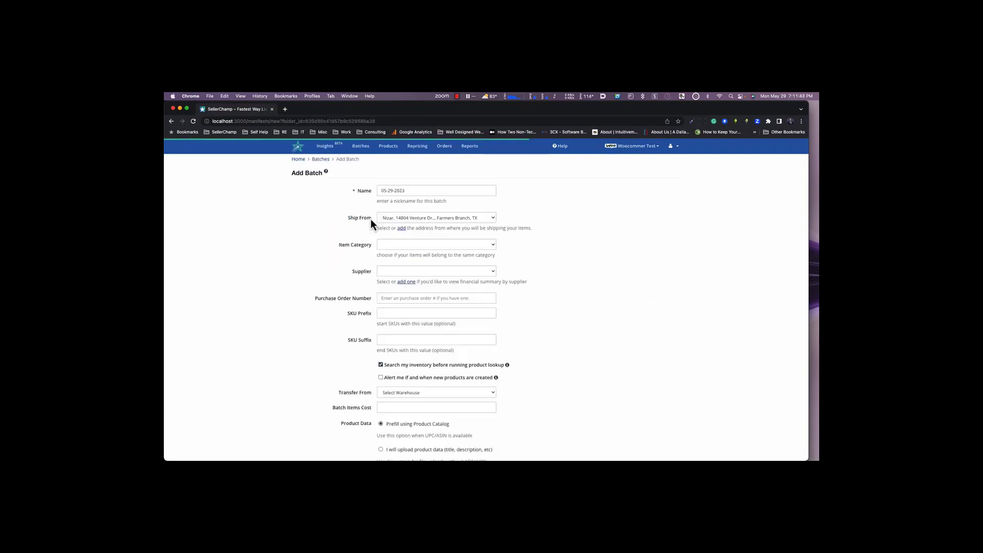
click(418, 193)
text(N)
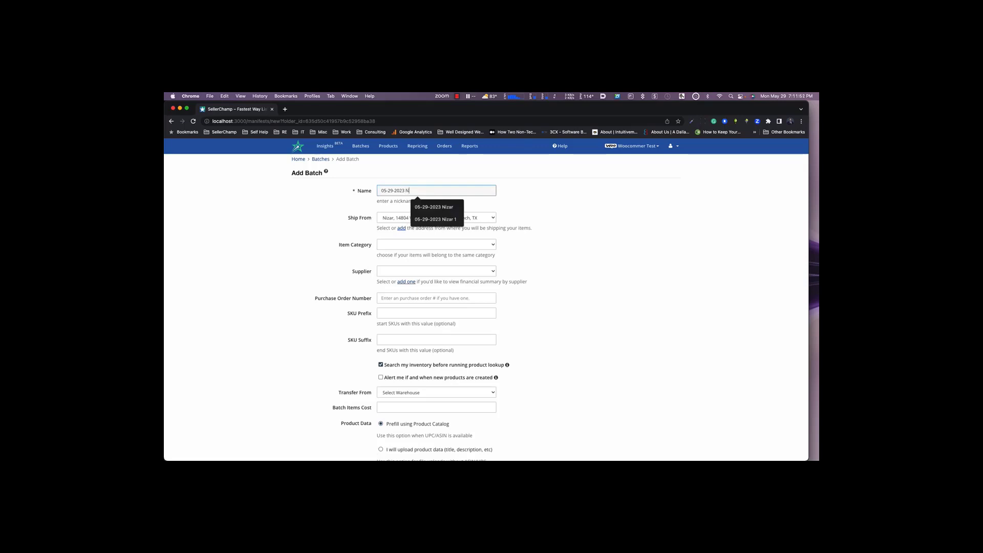
text(izar 1)
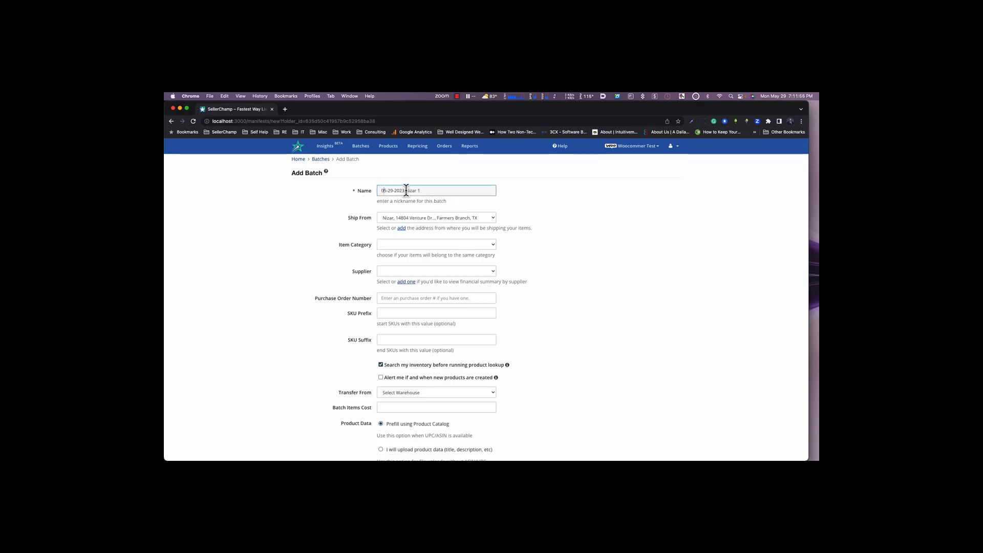
drag(406, 190, 441, 190)
click(441, 191)
scroll(608, 211, down, 3)
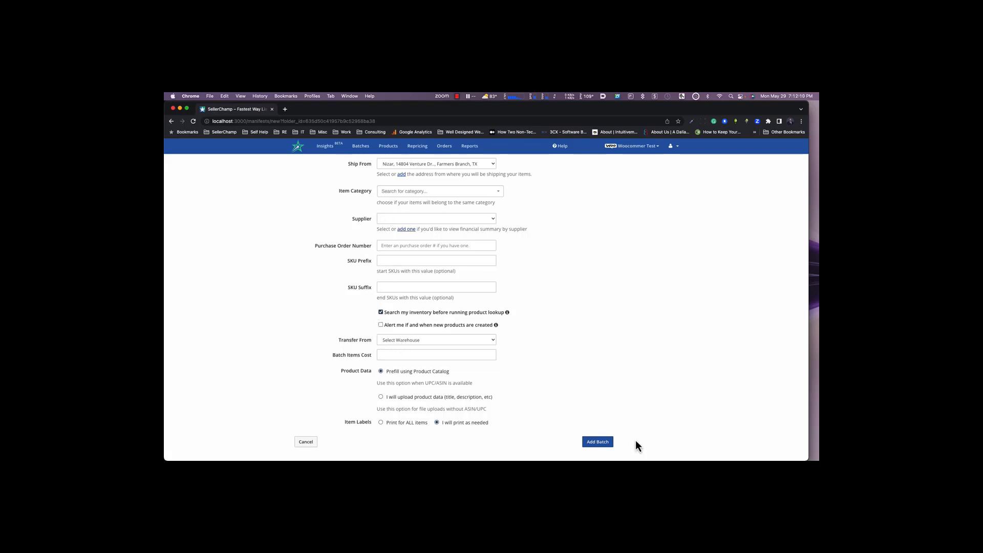
click(609, 444)
Add an item to the empty batch by ASIN B09HHDHXWX, with condition New and quantity 1.
key(super+Tab)
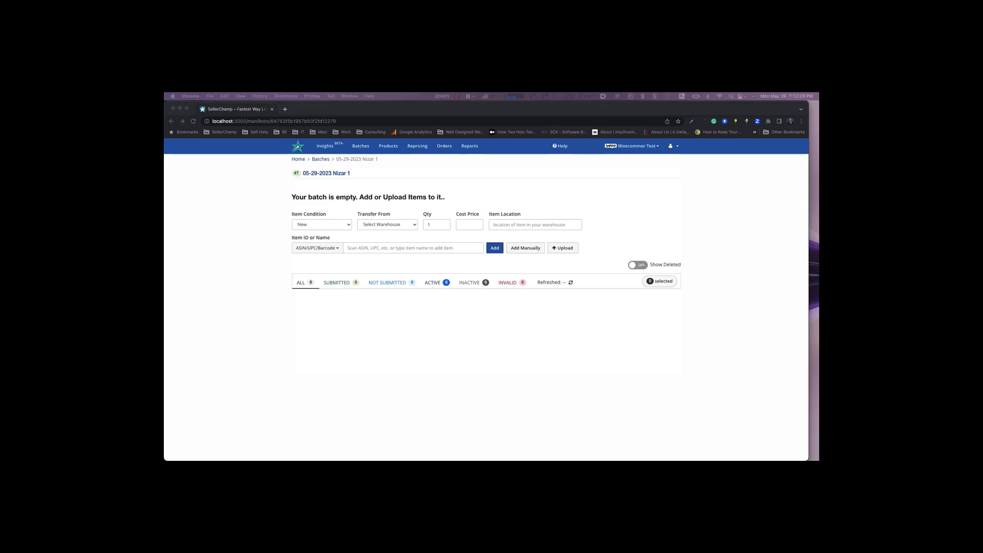
click(377, 248)
text(B09HHDHXWX)
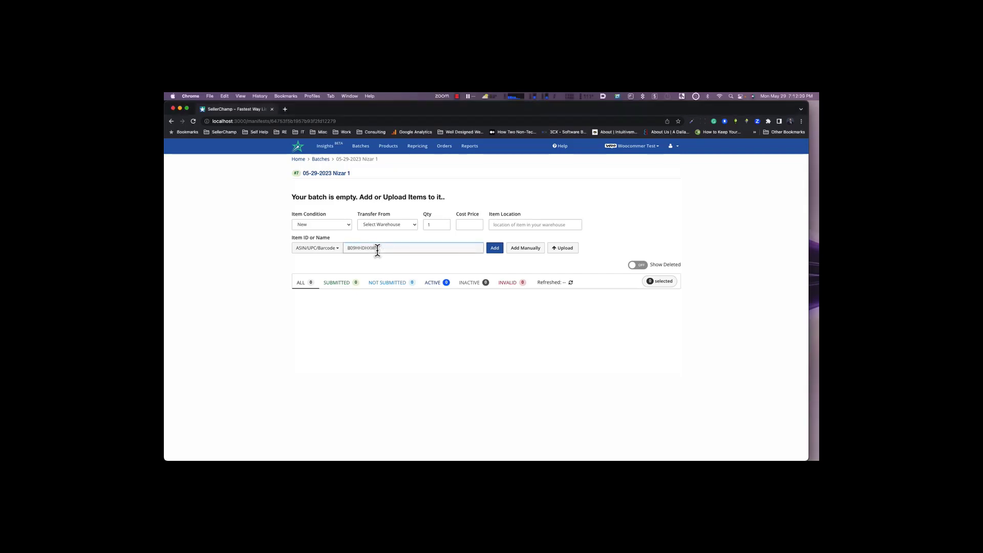
click(330, 228)
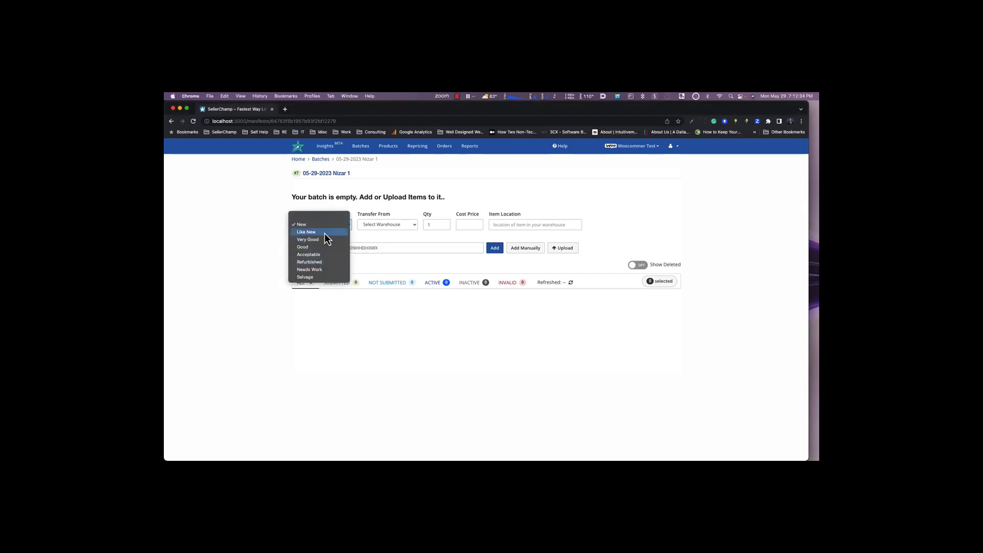
click(413, 237)
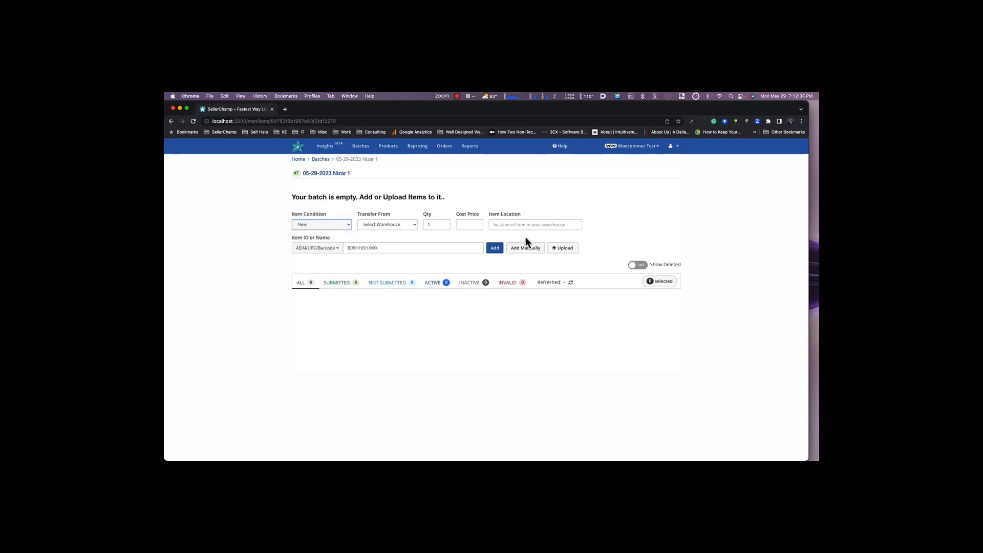
click(536, 224)
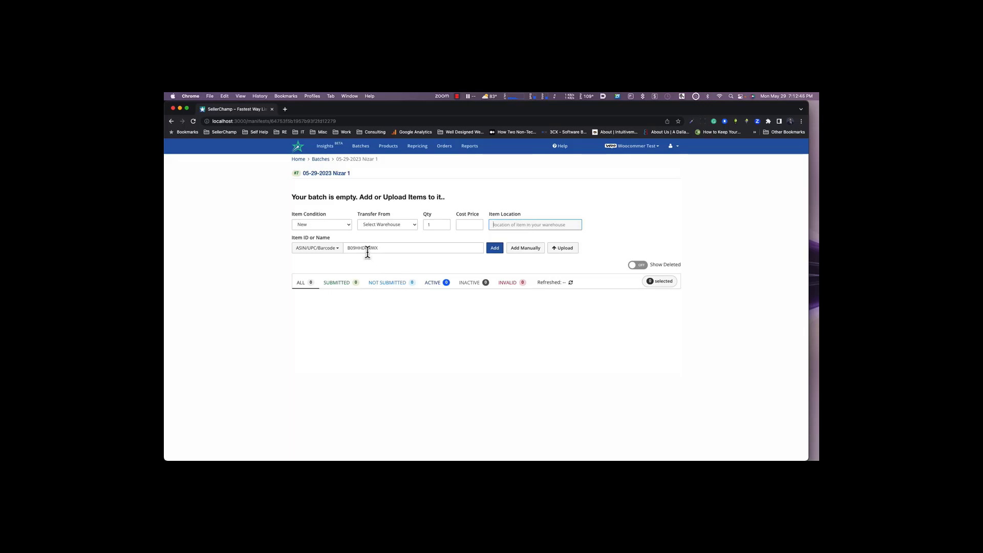
click(431, 222)
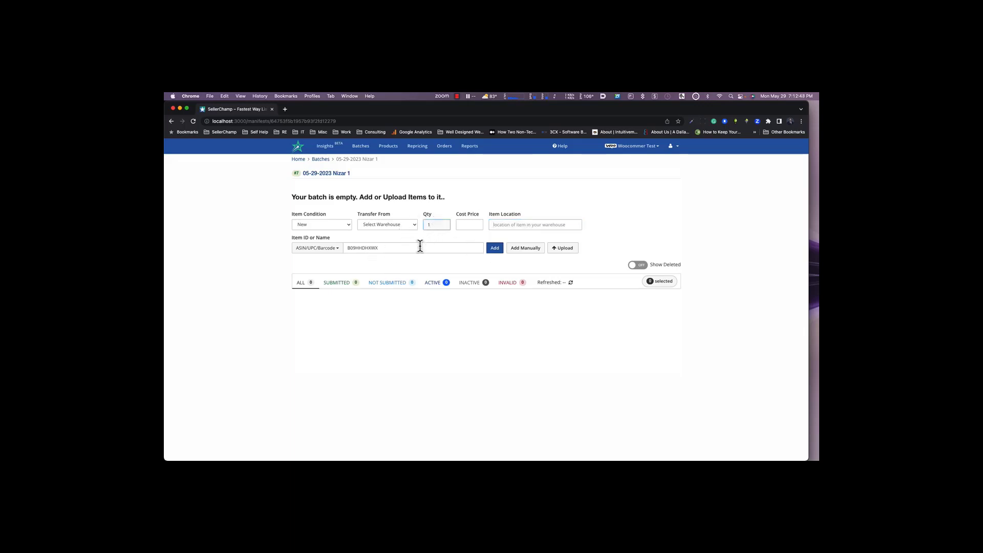
click(493, 248)
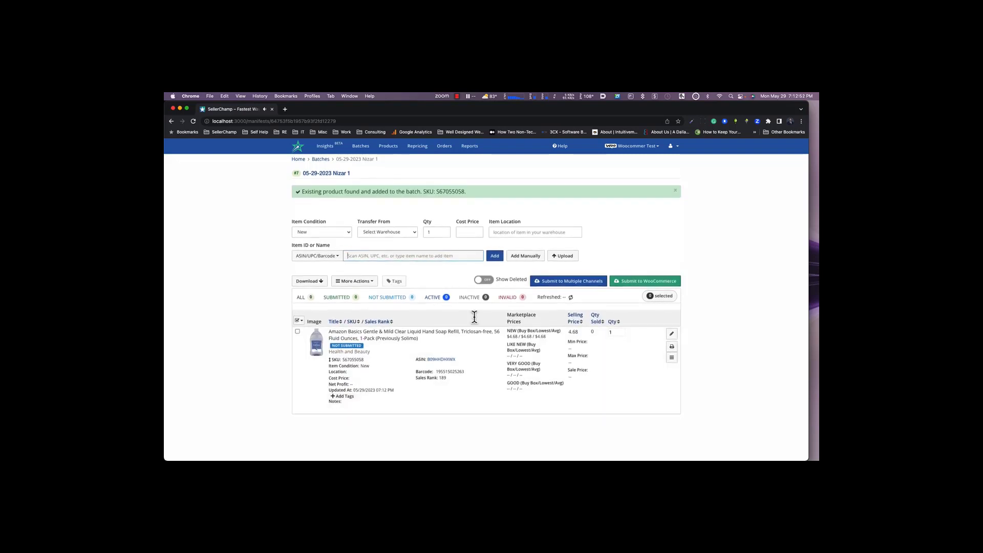
View the product photos of the hand soap item in the batch and close them.
click(348, 351)
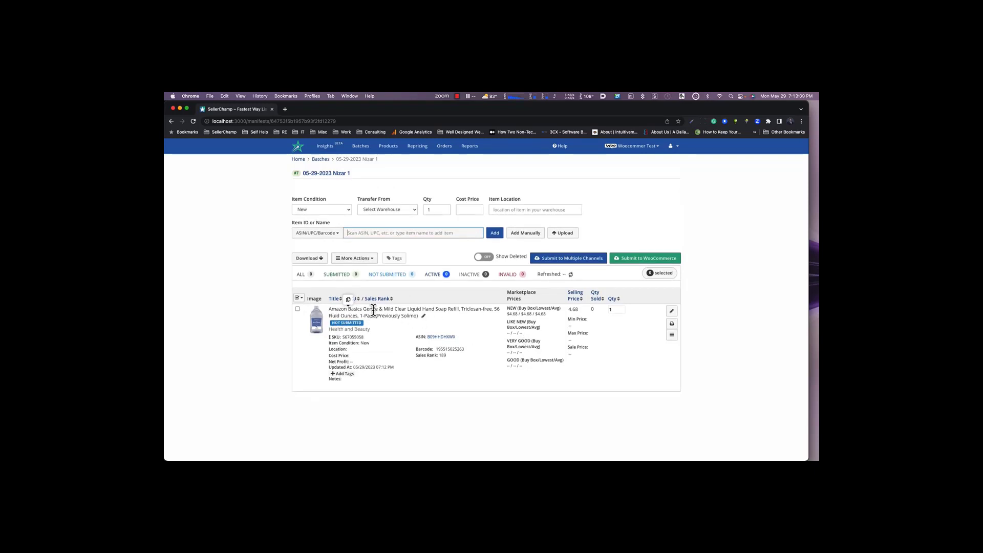
click(324, 327)
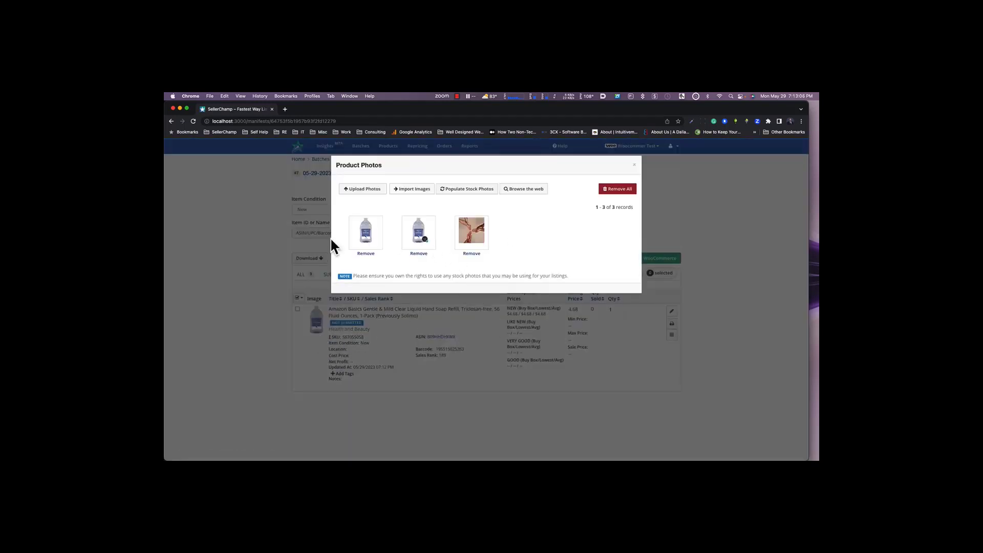
click(634, 166)
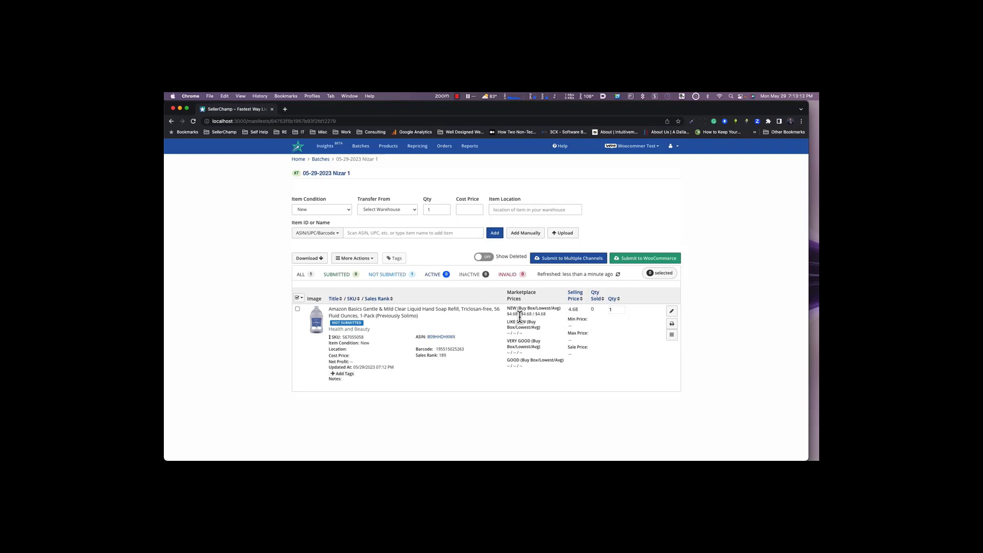
Set the hand soap item's cost price to 2.0 in the batch list.
click(365, 356)
click(434, 369)
click(362, 362)
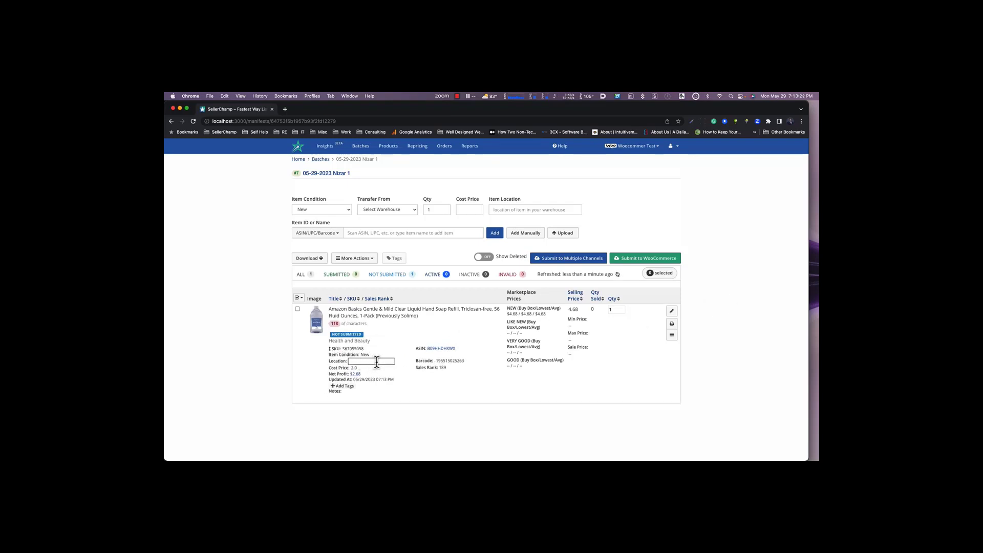
click(381, 379)
Review the hand soap item's full product details, from its identifiers and features to its attributes, and close the editor without saving.
click(675, 311)
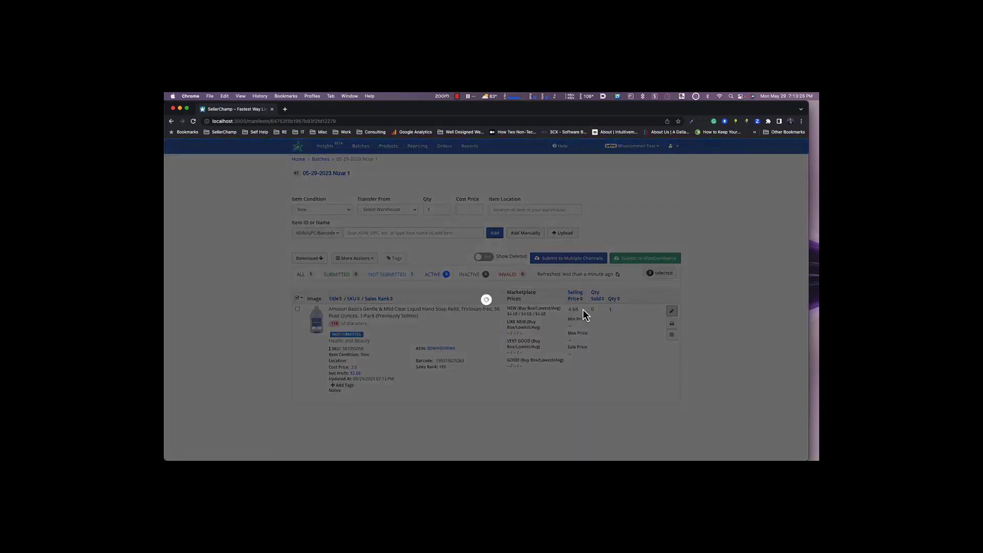
scroll(565, 339, down, 5)
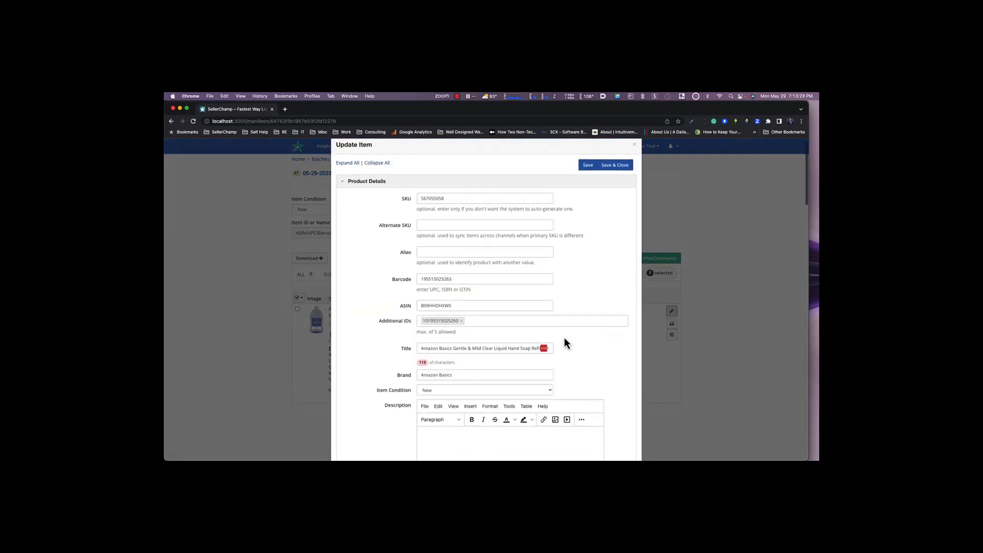
scroll(563, 336, down, 3)
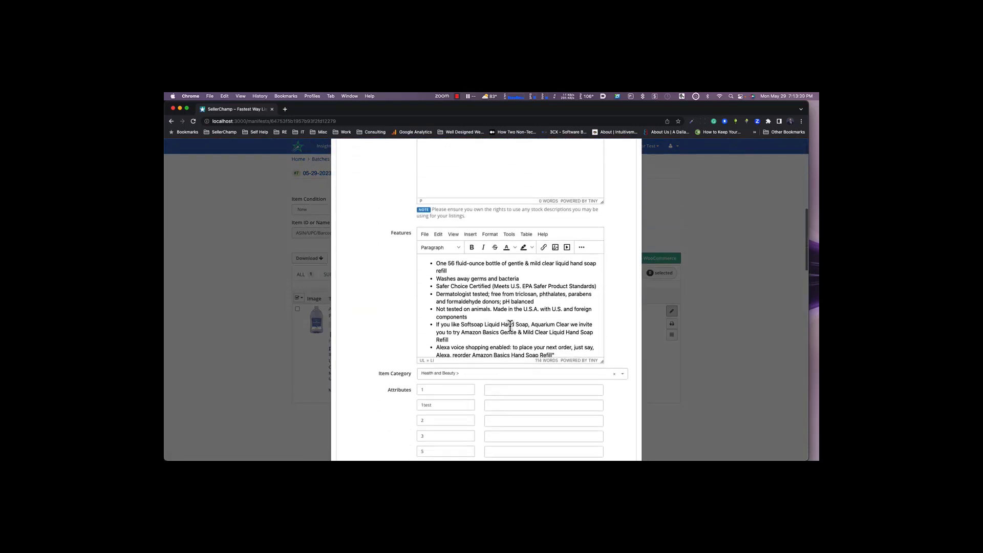
scroll(456, 261, down, 2)
scroll(455, 263, up, 2)
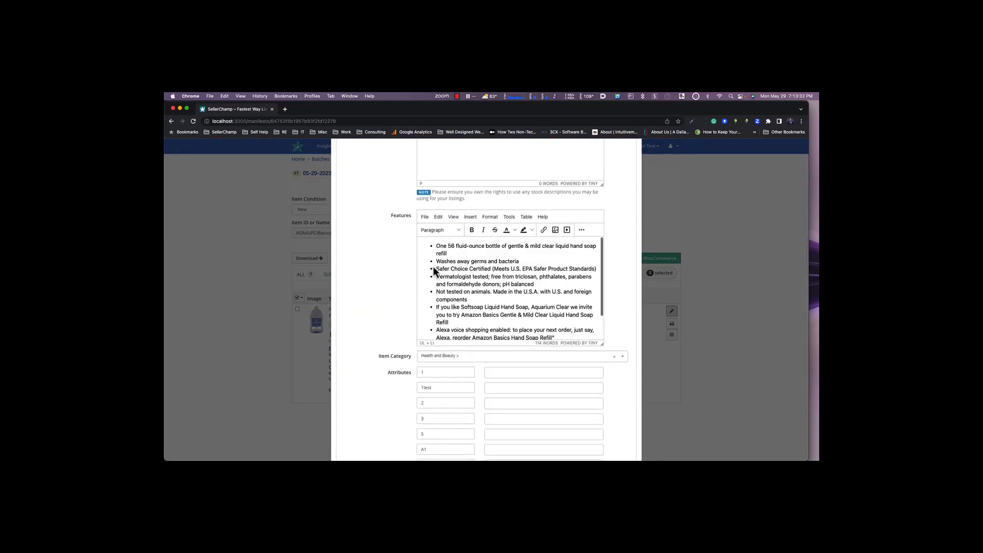
scroll(451, 266, down, 3)
scroll(450, 275, down, 15)
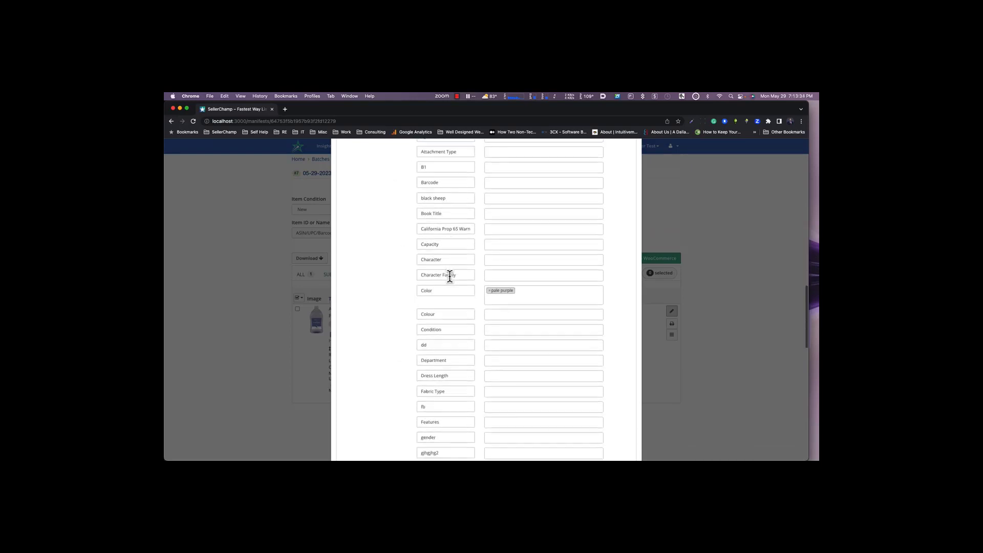
scroll(662, 202, up, 8)
scroll(614, 185, up, 15)
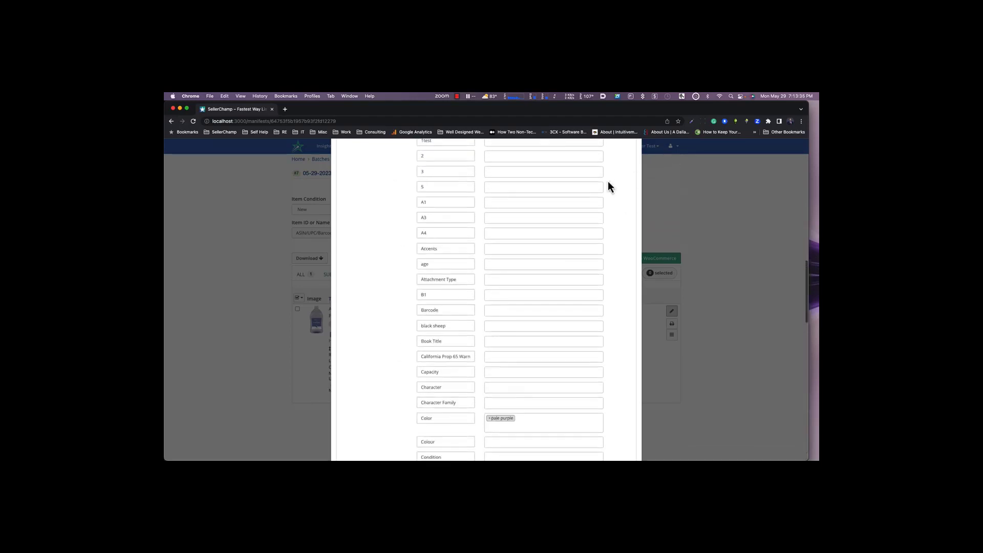
click(635, 167)
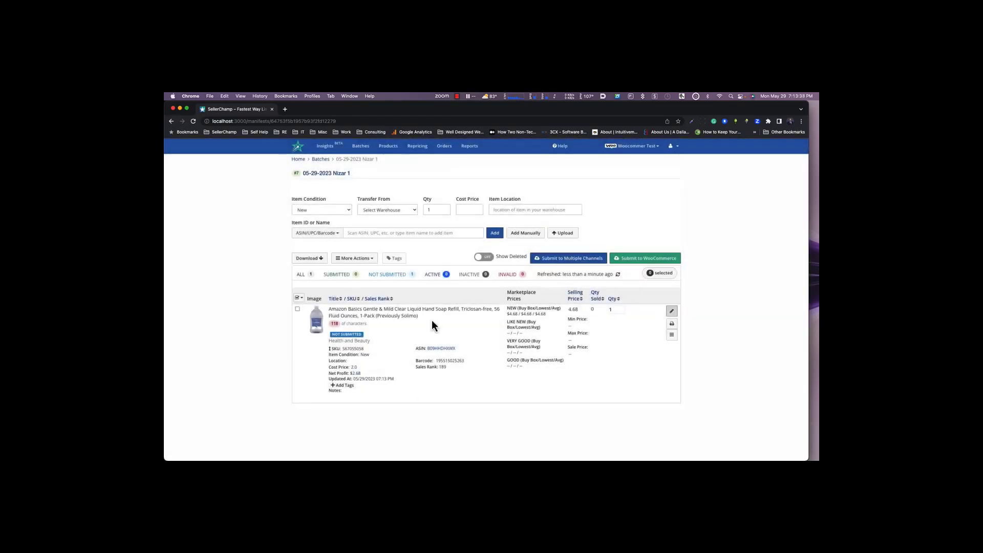
Reopen the hand soap item's details and examine its description, highlighted feature bullets, title, category and attributes.
click(672, 311)
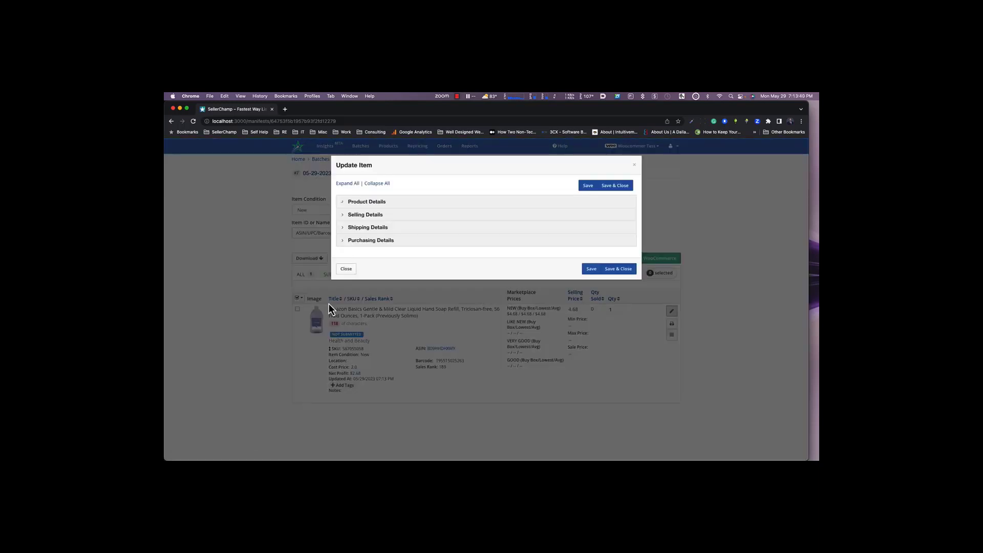
scroll(364, 307, down, 6)
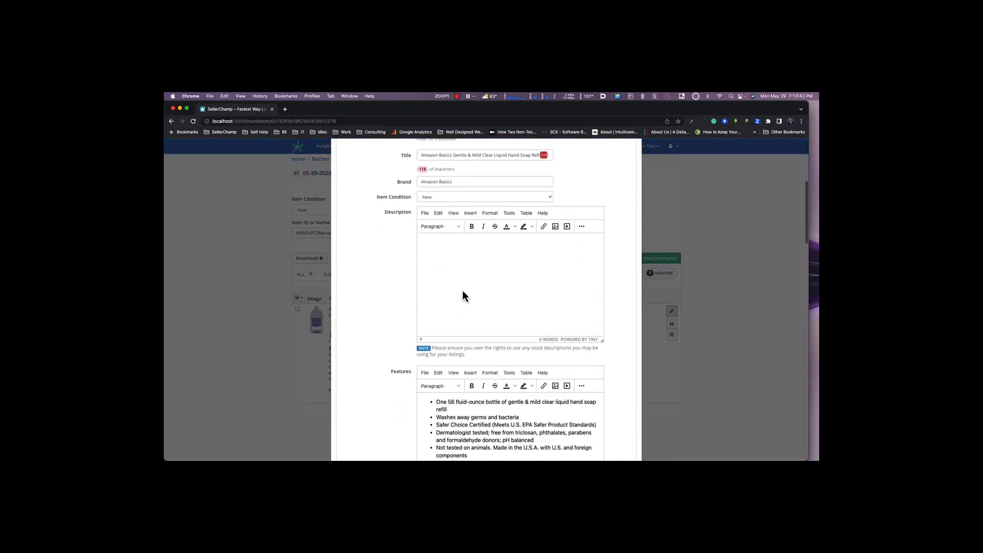
click(429, 260)
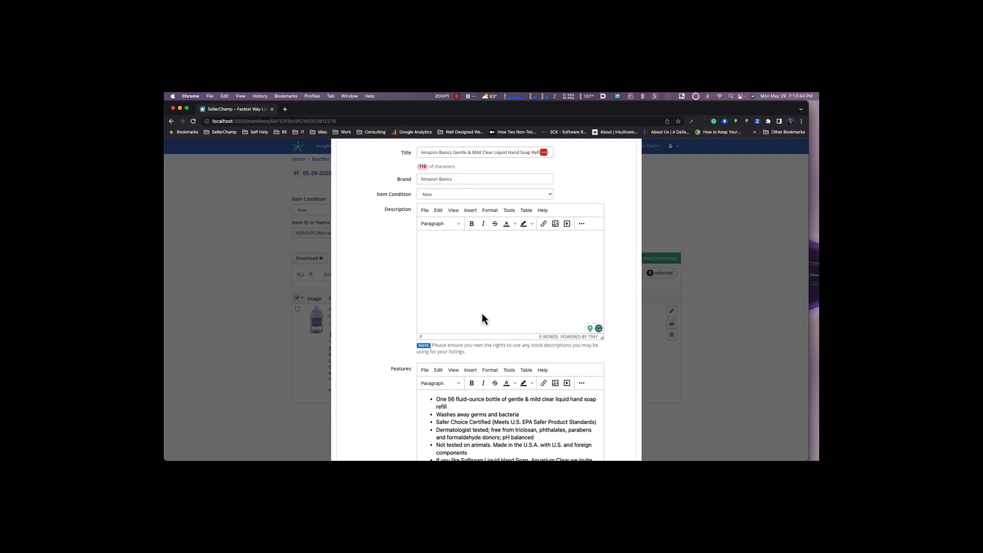
scroll(482, 318, down, 5)
drag(436, 259, 567, 354)
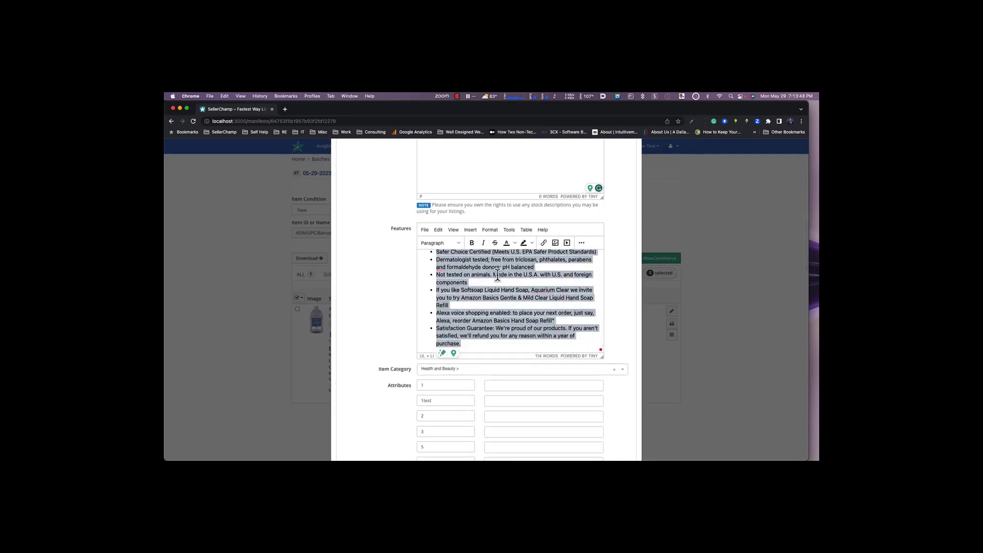
scroll(499, 280, up, 2)
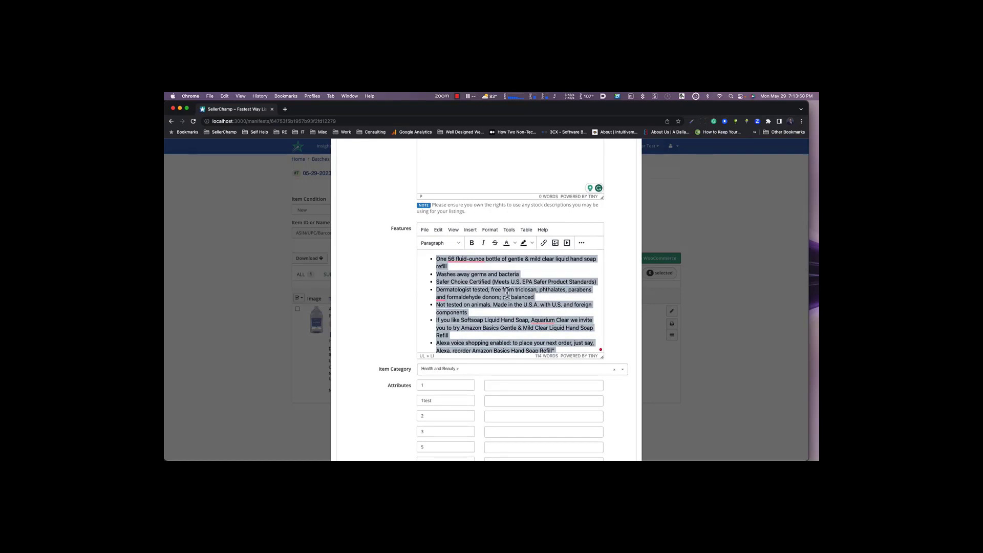
scroll(507, 292, up, 5)
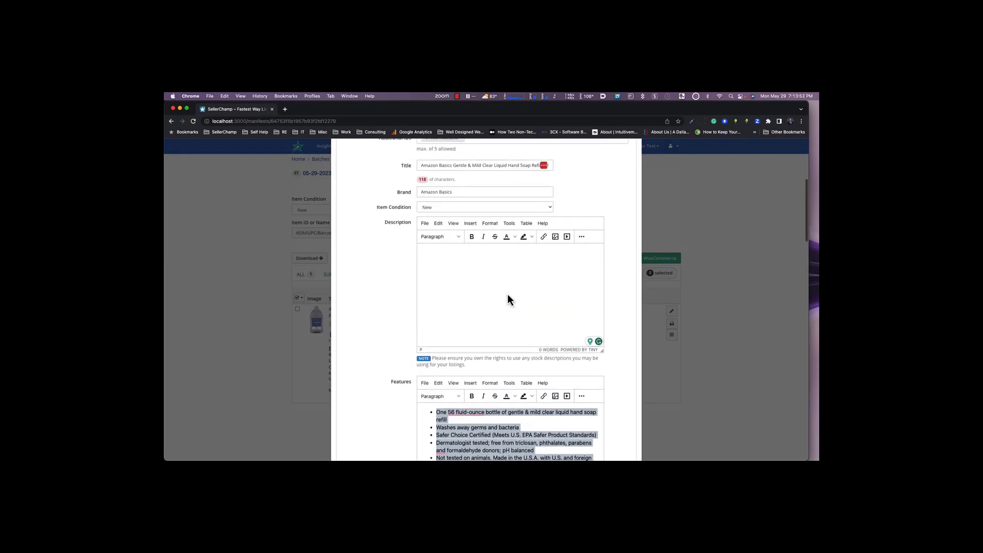
scroll(508, 297, down, 5)
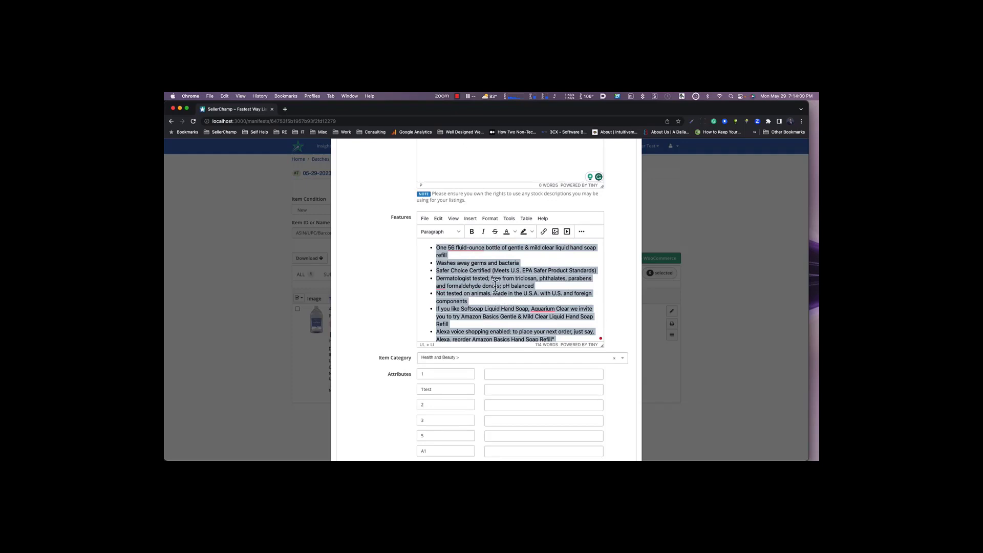
scroll(496, 286, up, 10)
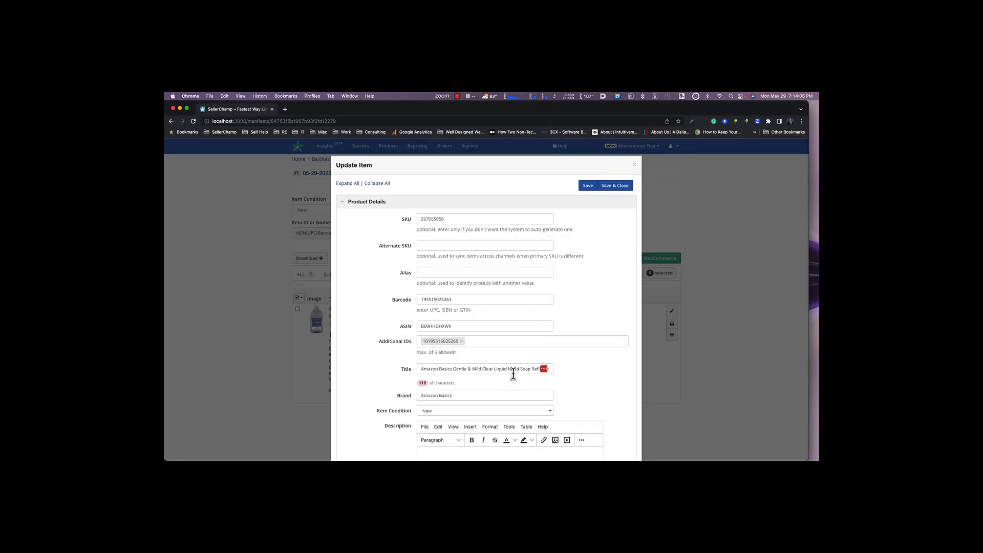
scroll(534, 318, down, 5)
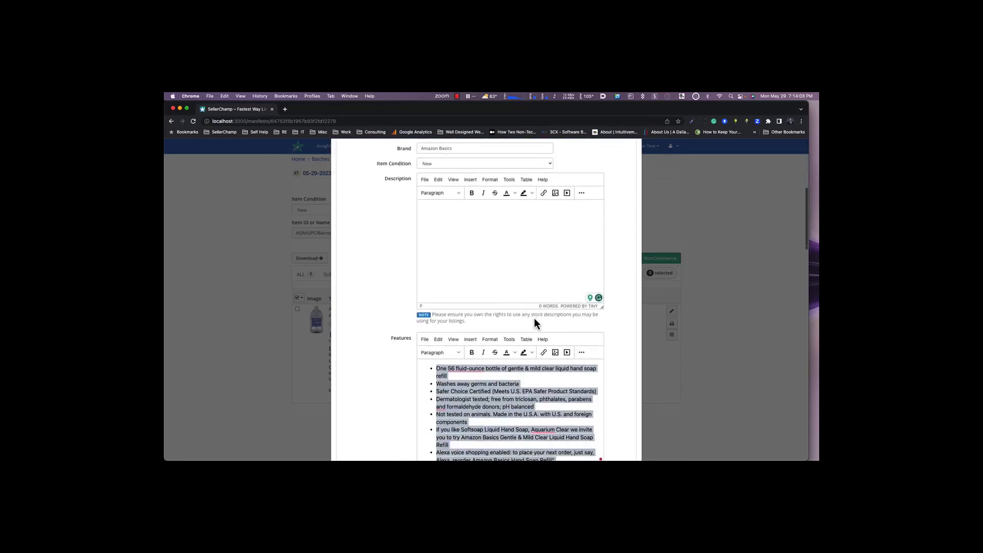
scroll(534, 323, down, 10)
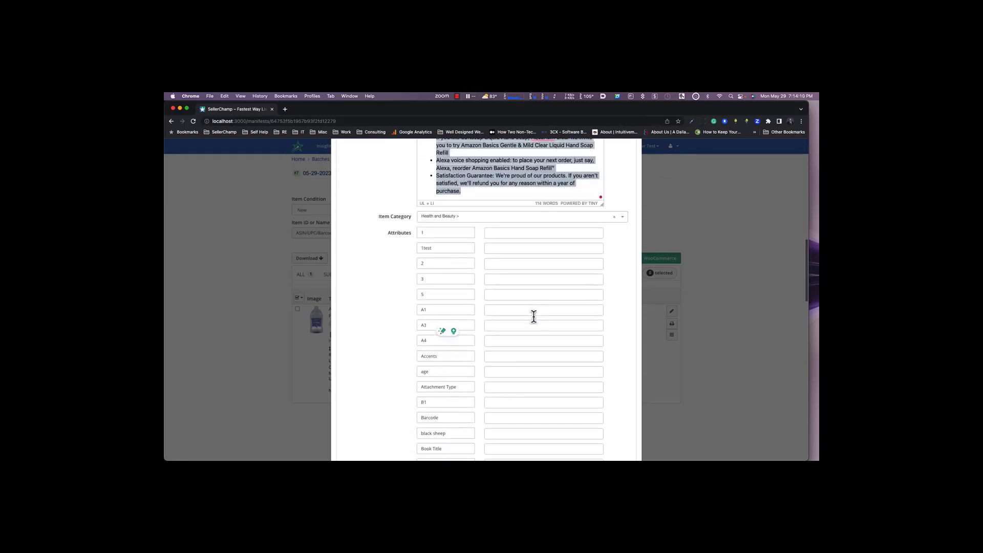
scroll(534, 320, up, 15)
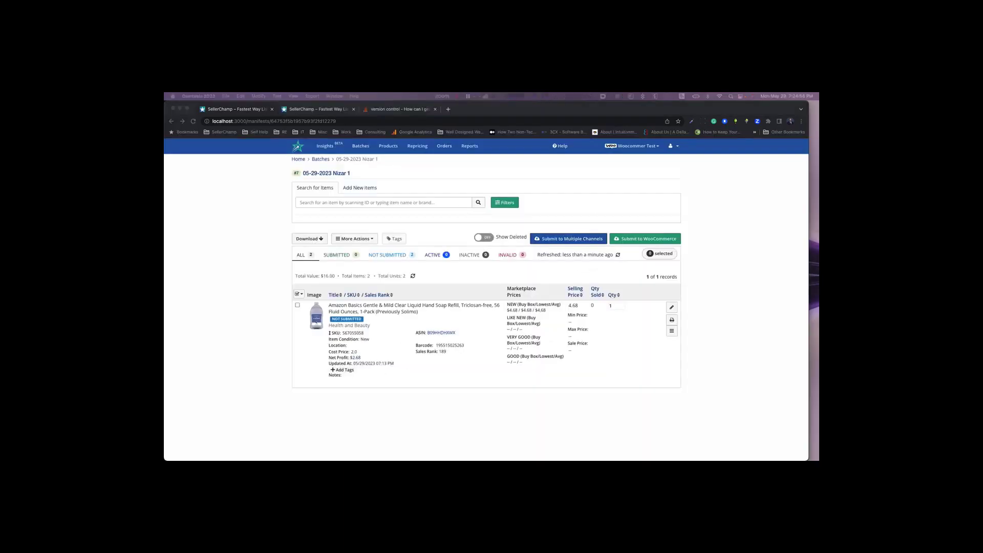
Add a new item to the batch by ASIN B084MVFDN4 with New condition and quantity 1.
click(364, 190)
click(364, 190)
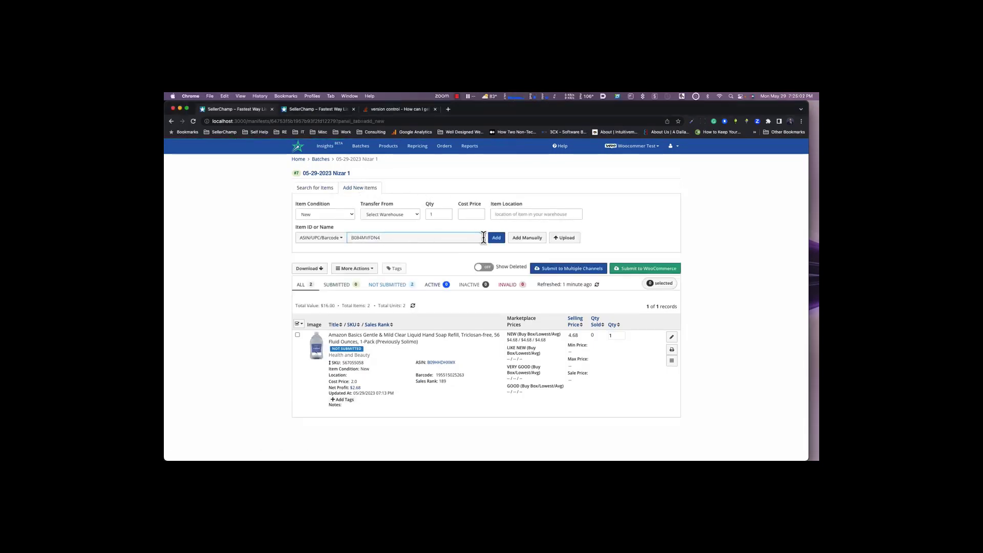
click(496, 238)
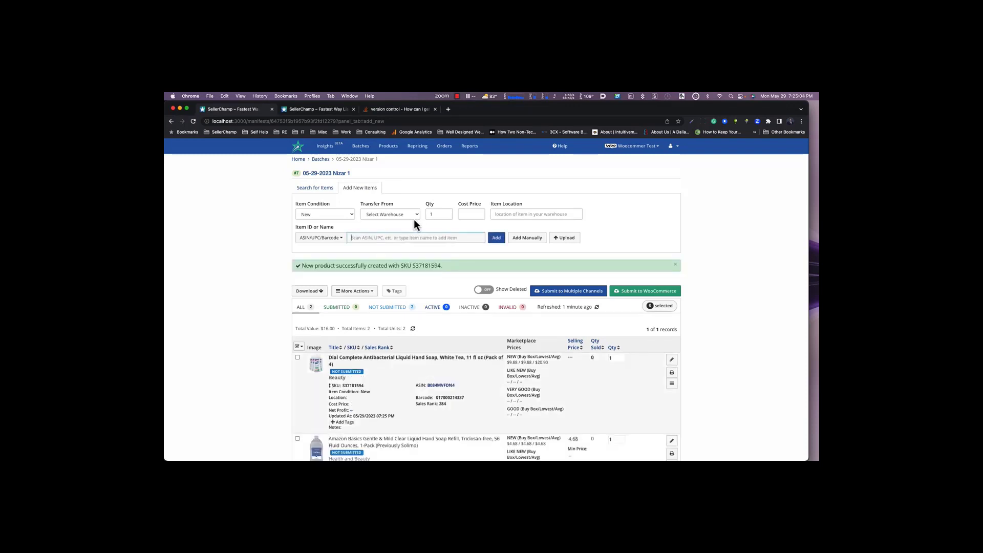
scroll(412, 219, down, 3)
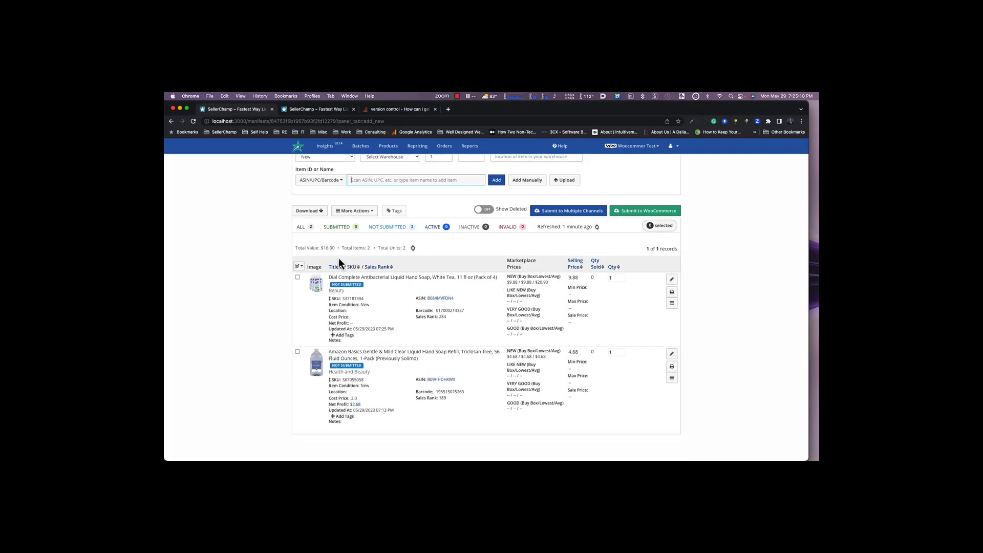
click(353, 299)
click(607, 318)
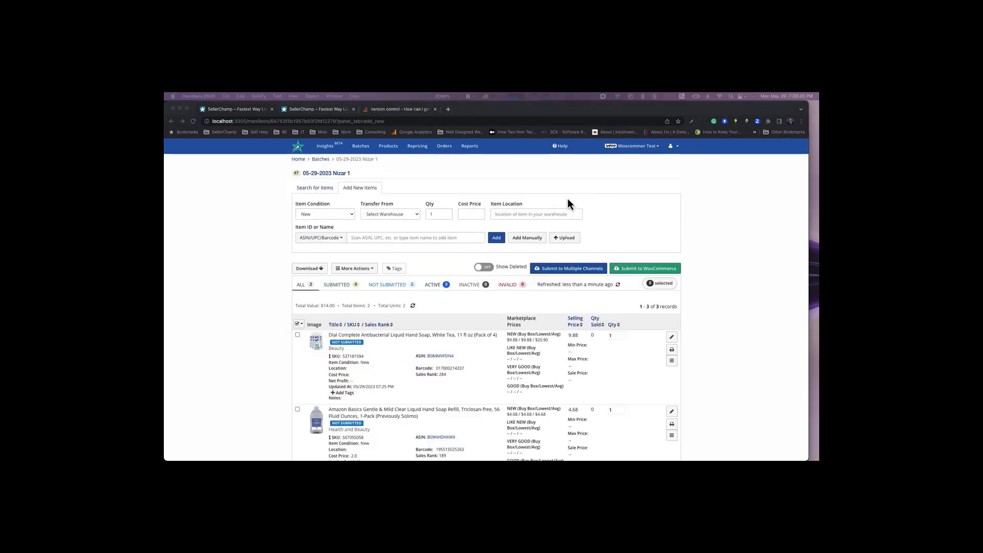
click(376, 238)
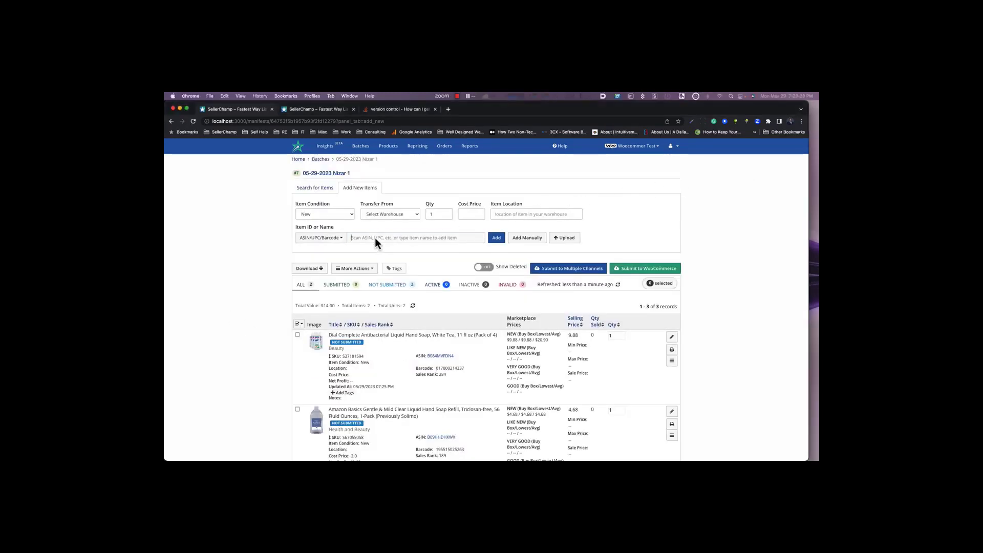
text(853605006027)
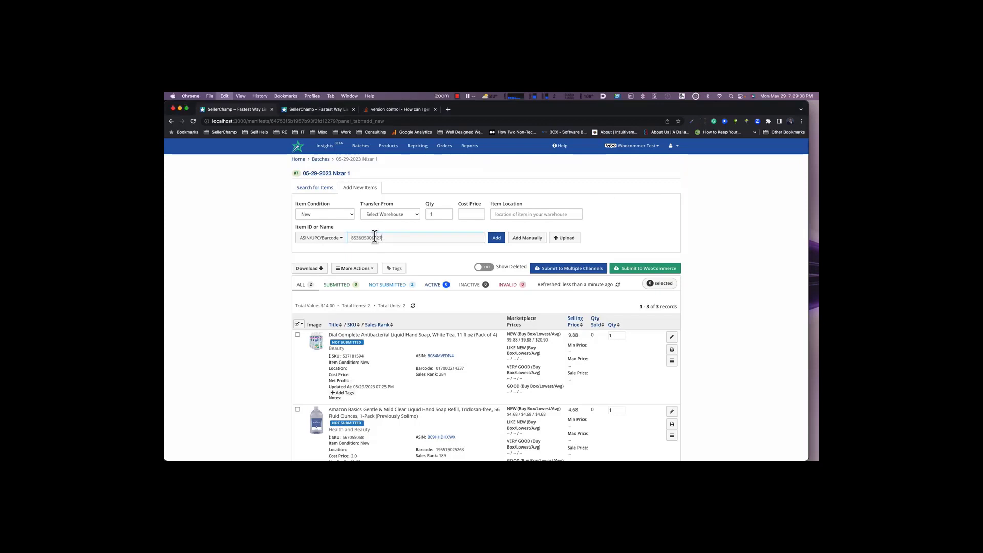
click(447, 212)
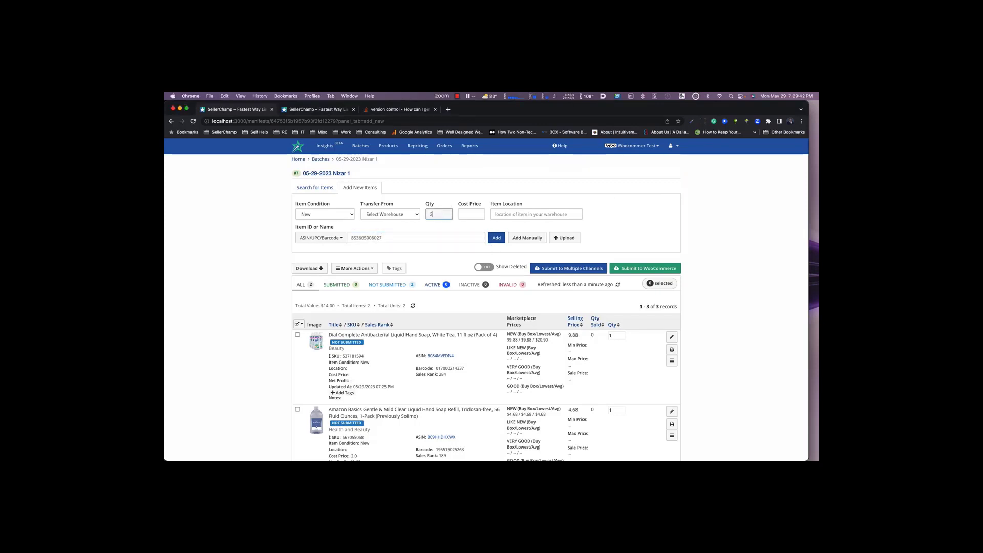
key(BackSpace)
click(497, 240)
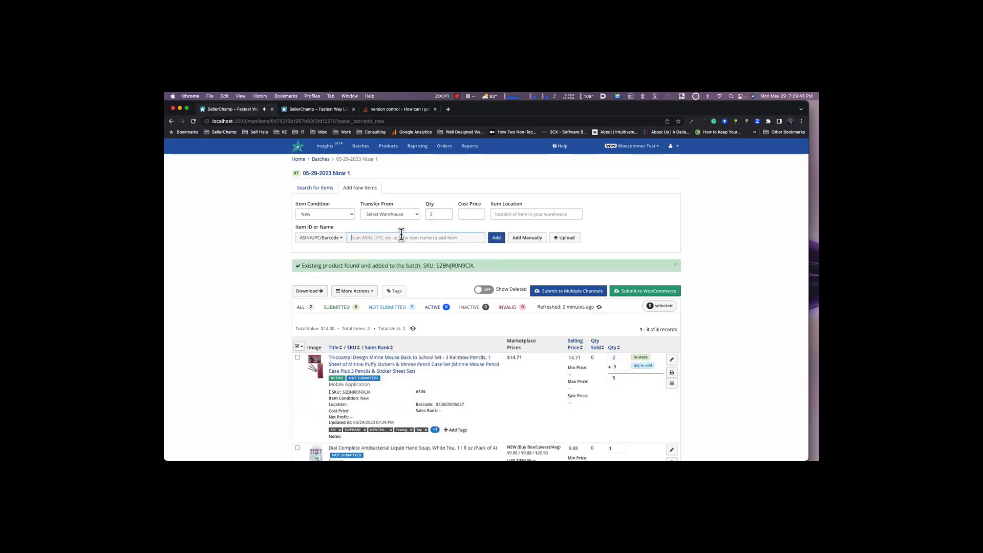
Examine the Minnie Mouse pencil set's status, SKU, in-stock quantity and quantity to add in the batch list.
scroll(401, 233, down, 3)
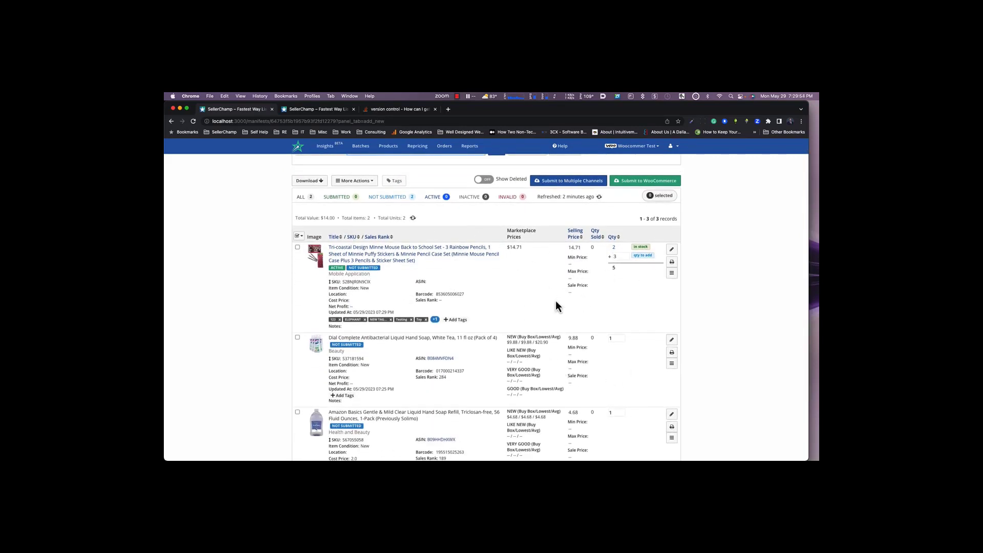
scroll(548, 310, down, 2)
scroll(550, 308, up, 2)
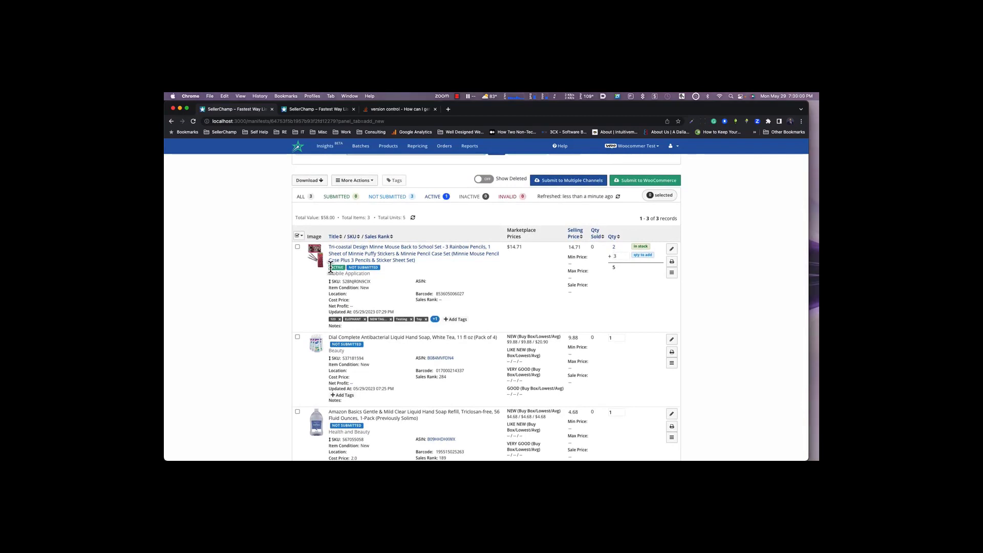
mouse_move(344, 275)
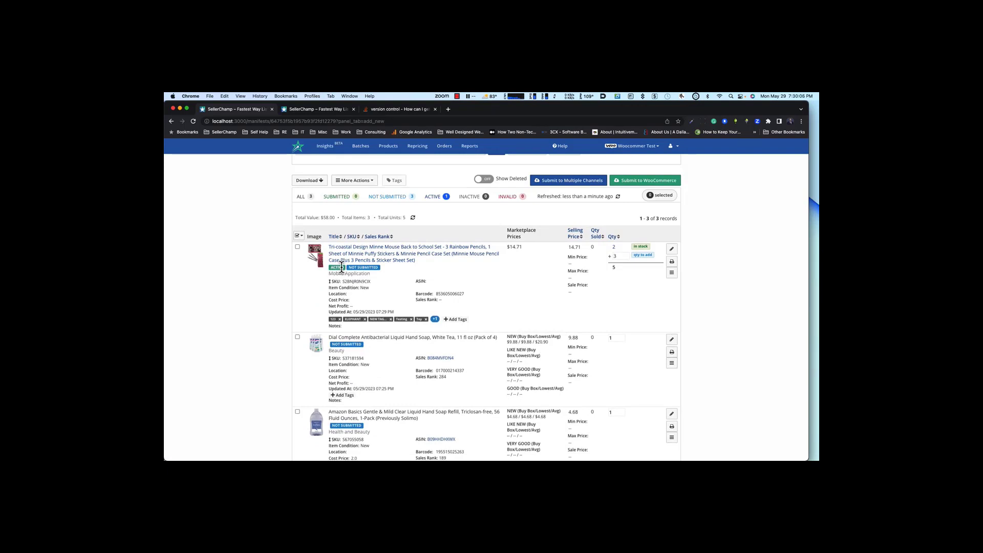
click(623, 256)
scroll(474, 225, up, 3)
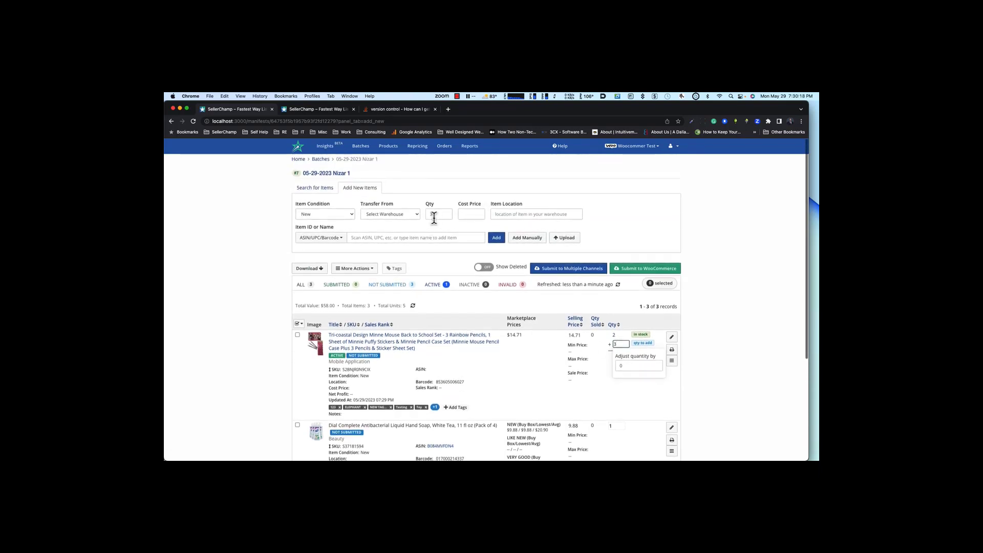
scroll(451, 231, down, 5)
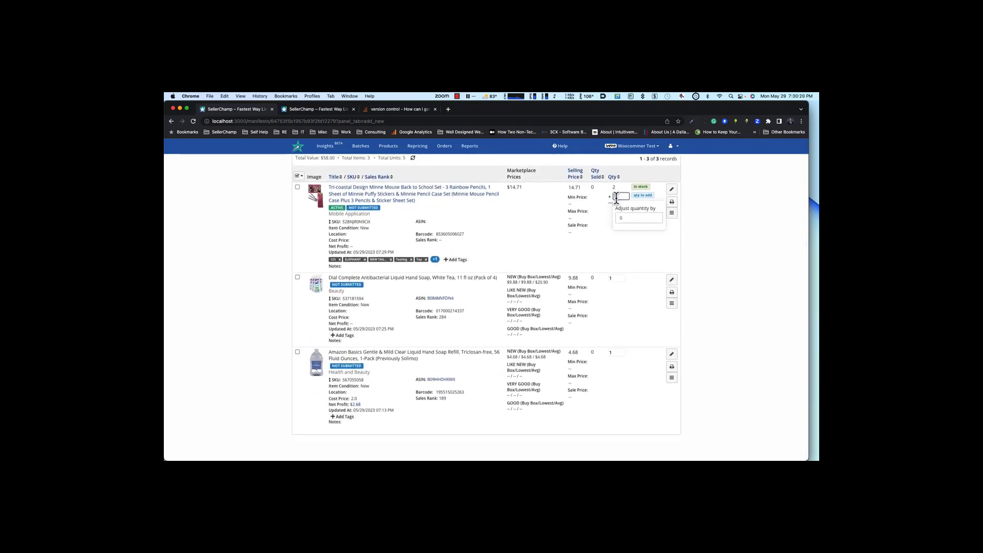
text(3)
scroll(624, 211, up, 3)
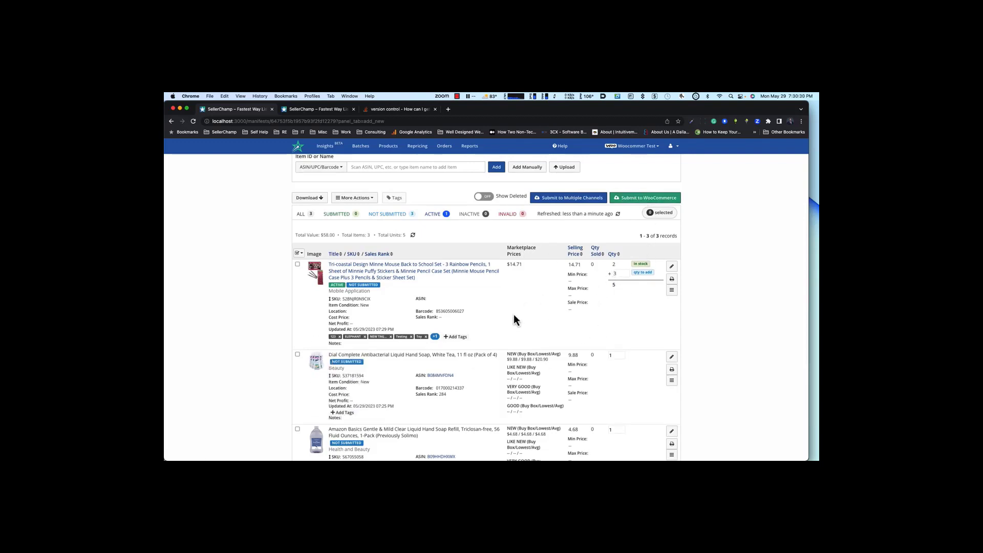
mouse_move(440, 284)
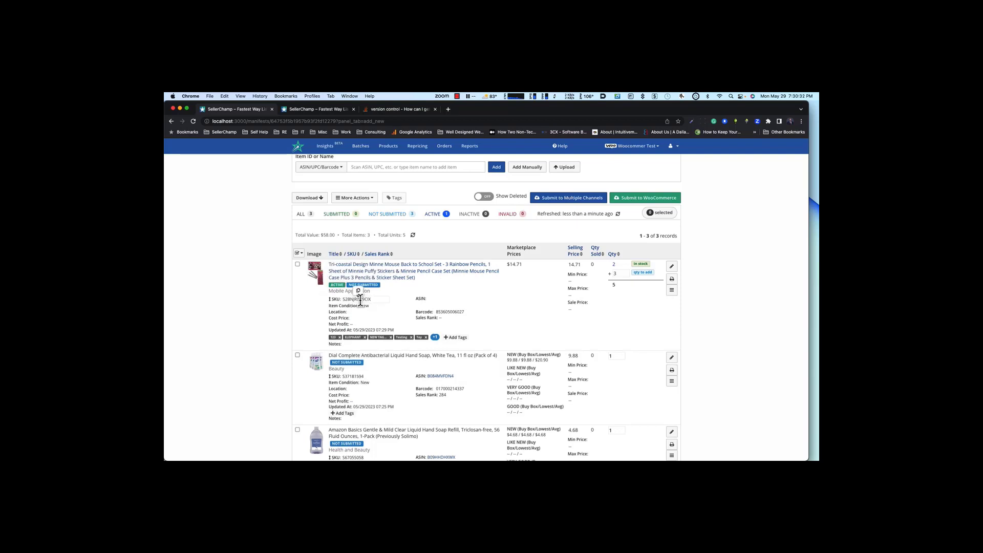
click(364, 294)
click(600, 301)
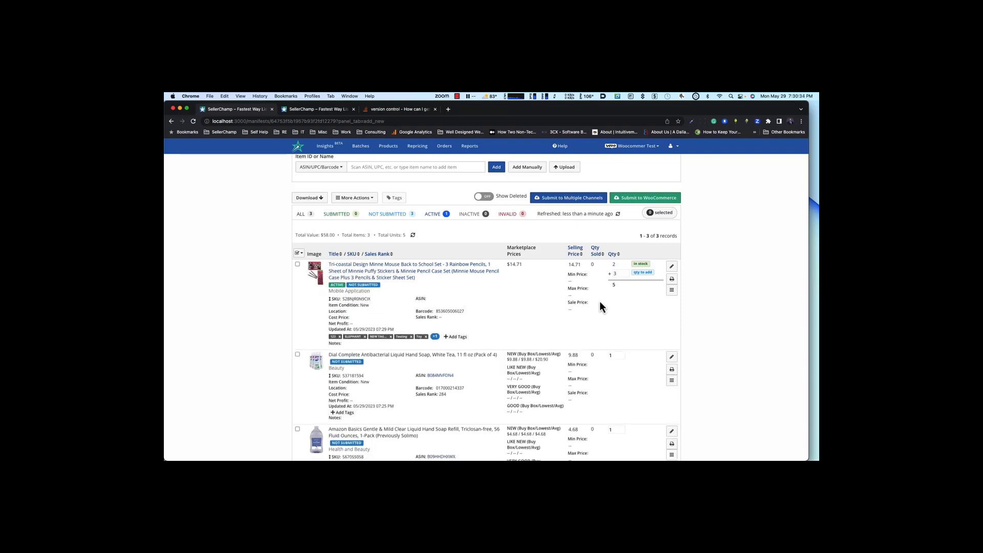
click(612, 272)
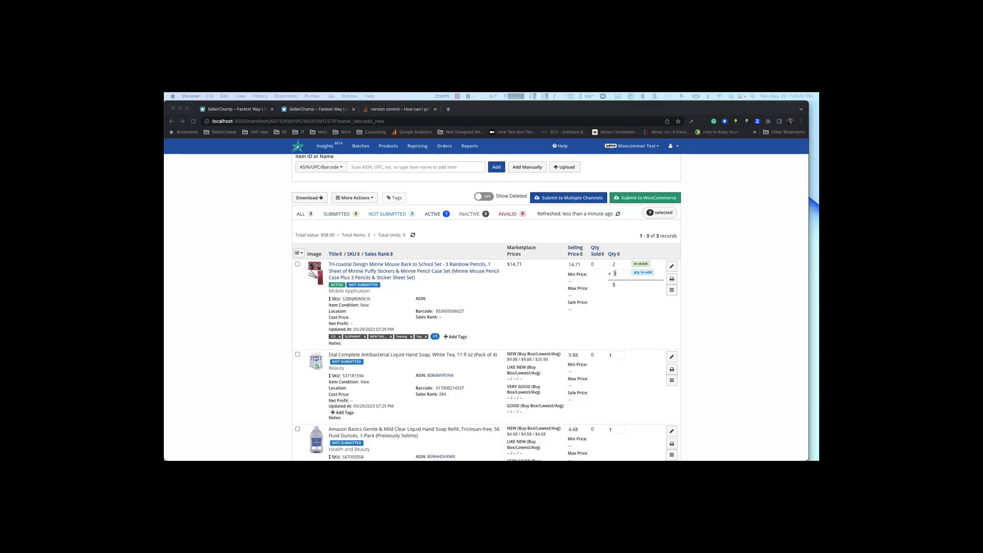
Add ASIN B09HHDHXWX to the batch again with a quantity of 3.
click(401, 173)
click(399, 169)
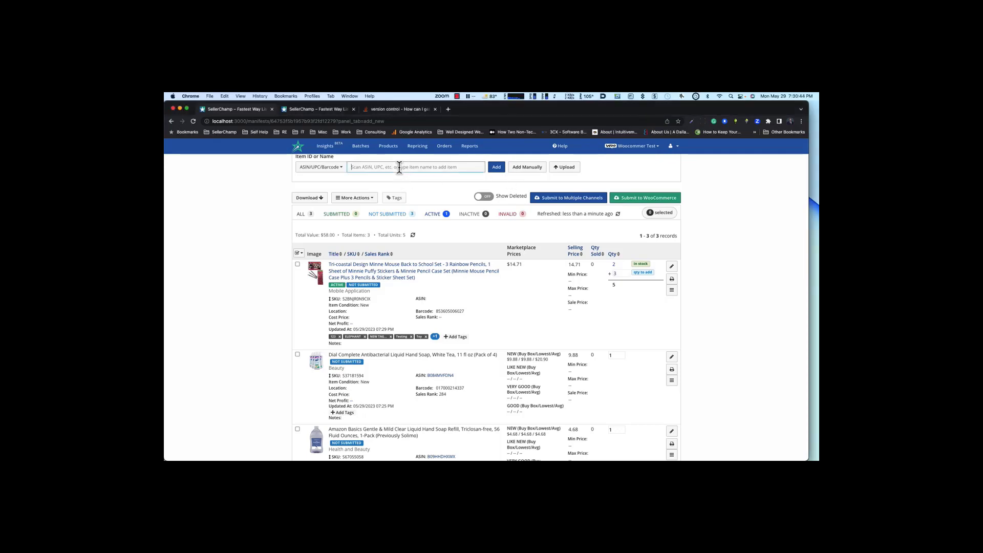
text(B09HHDHXWX)
click(744, 168)
scroll(740, 172, up, 3)
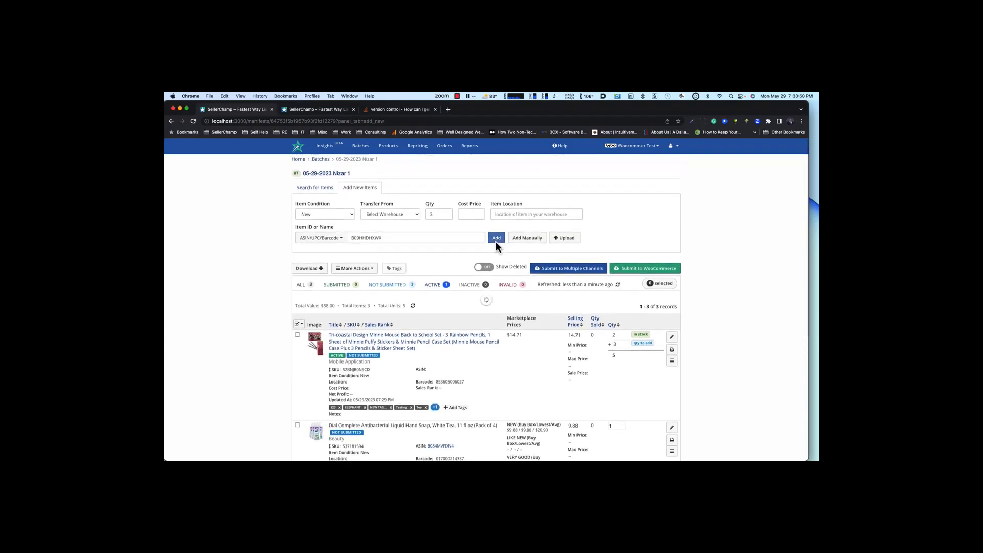
click(496, 238)
scroll(729, 247, down, 3)
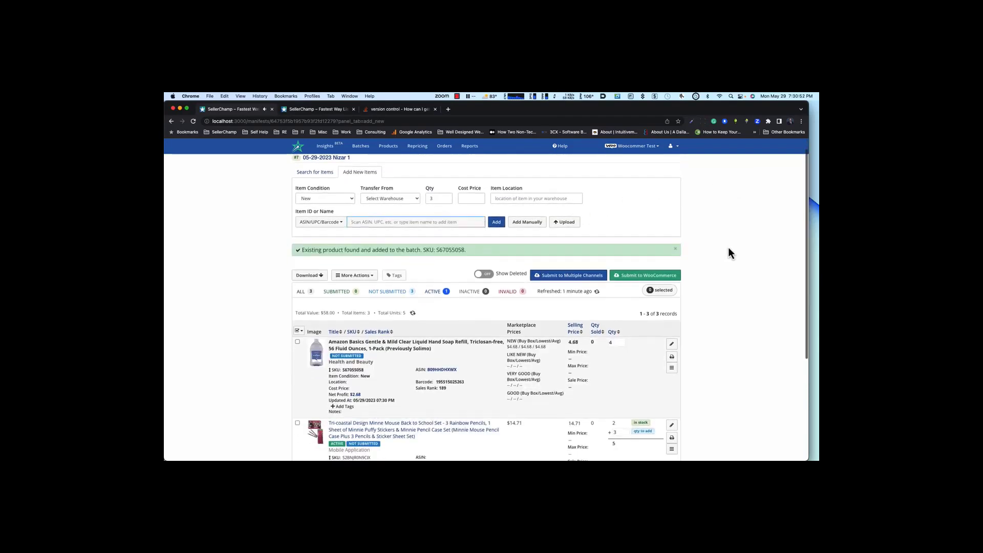
Compare the quantity in the add form with the Amazon Basics hand soap's quantity in the batch list.
scroll(548, 301, up, 3)
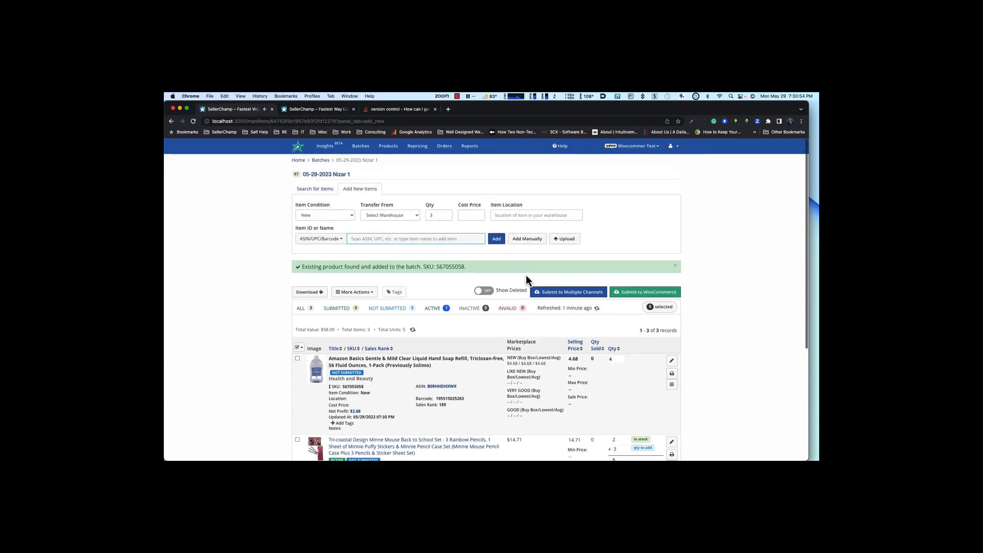
click(435, 216)
scroll(669, 256, down, 4)
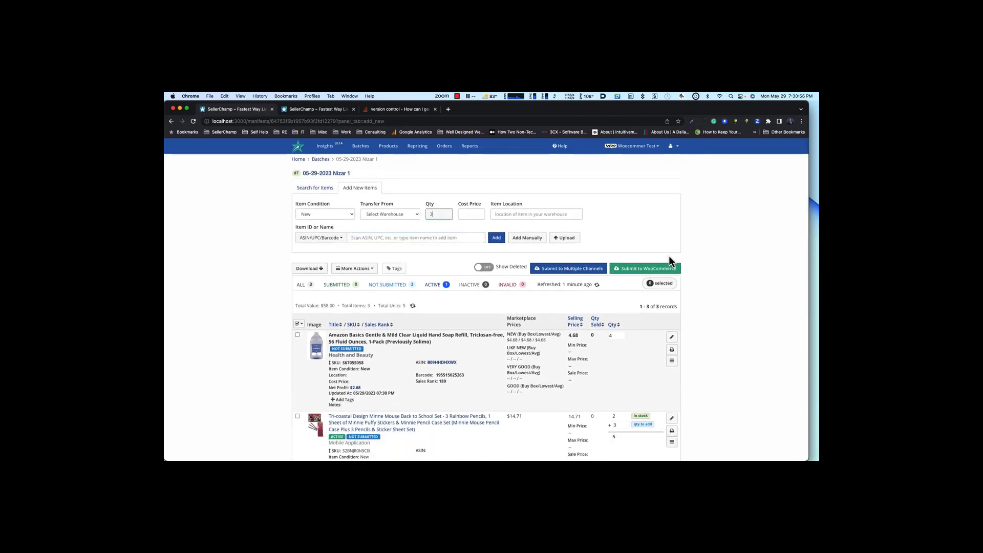
click(614, 259)
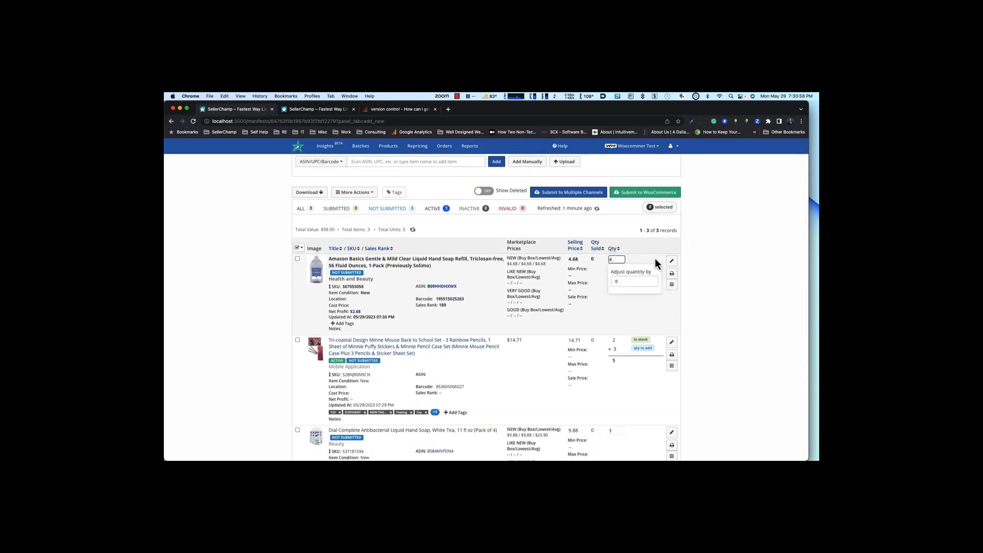
click(788, 255)
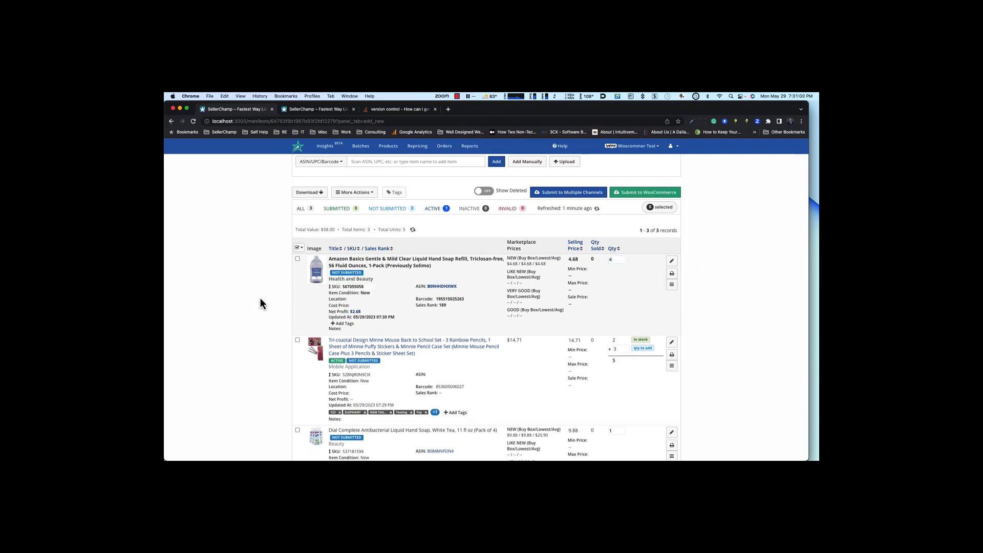
scroll(262, 297, down, 2)
scroll(344, 284, up, 1)
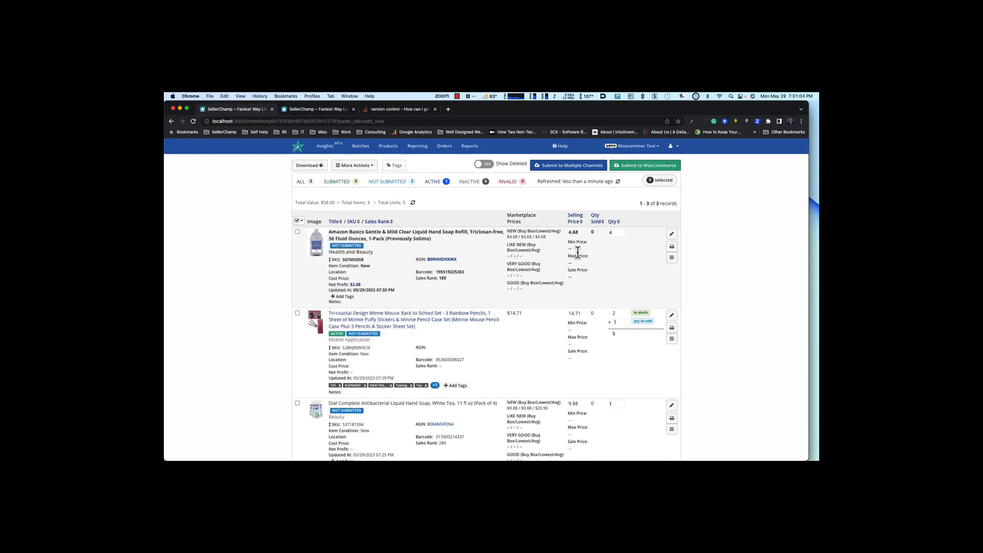
scroll(413, 229, up, 3)
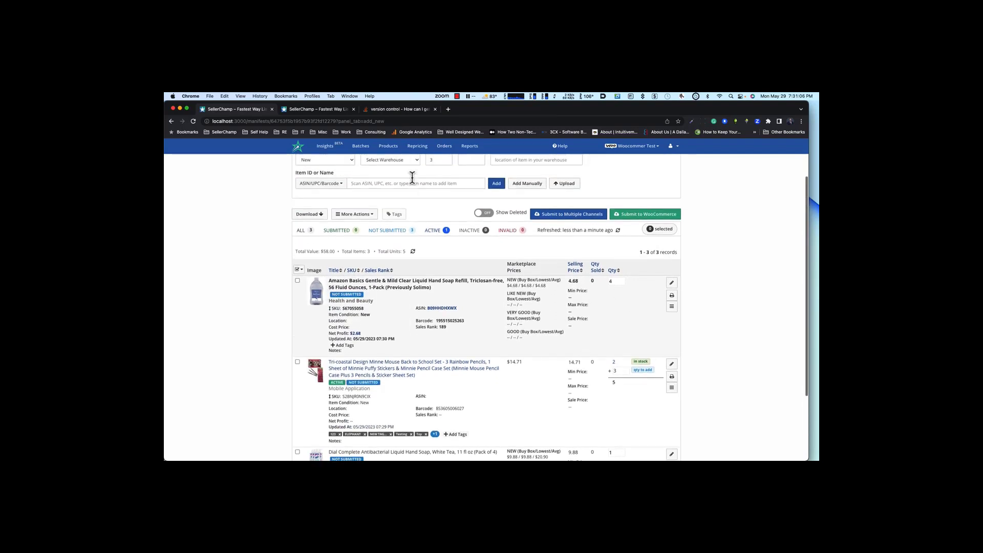
scroll(426, 207, up, 1)
click(612, 311)
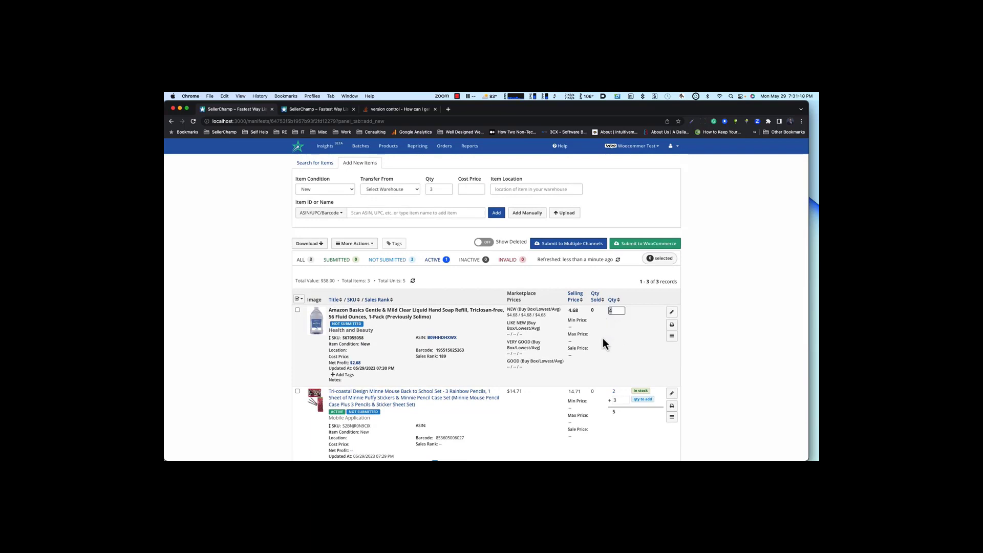
Set the quantity for new items to 1 and add ASIN B09HHDHXWX to the batch once more.
click(439, 192)
text(1)
click(429, 213)
text(B09HHDHXWX)
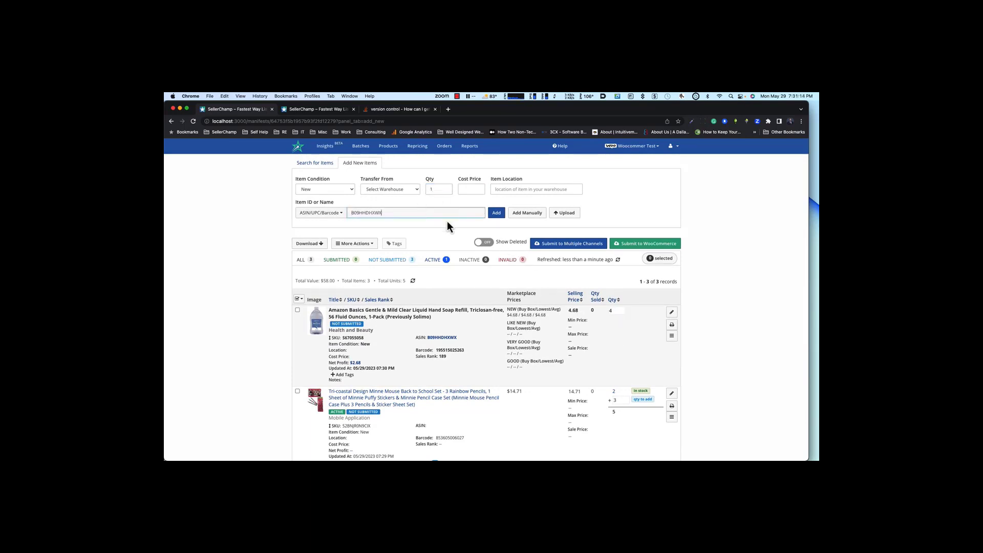
click(497, 213)
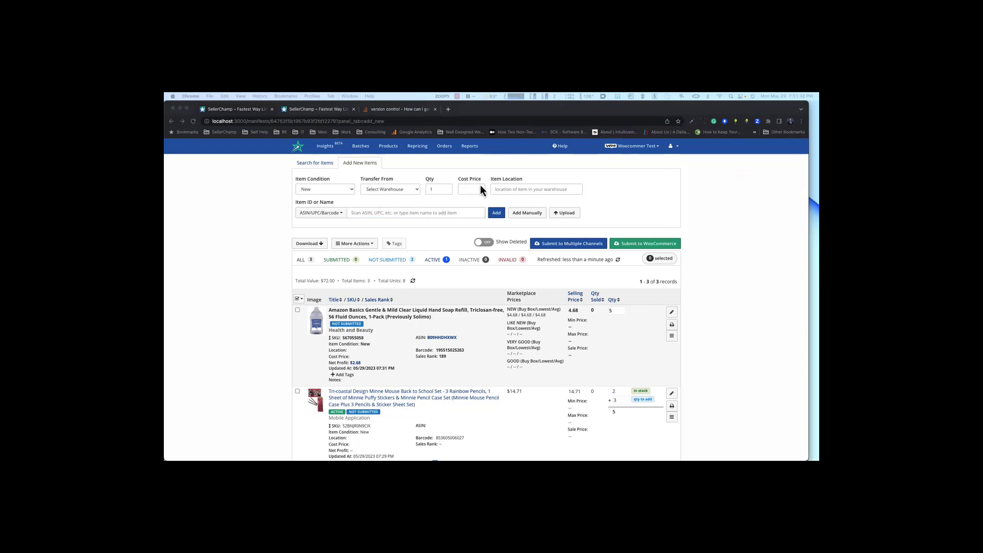
Add the existing product with barcode B09SX8MLW6 to the batch with a quantity of 1.
click(454, 211)
text(B09SX8MLW6)
click(494, 213)
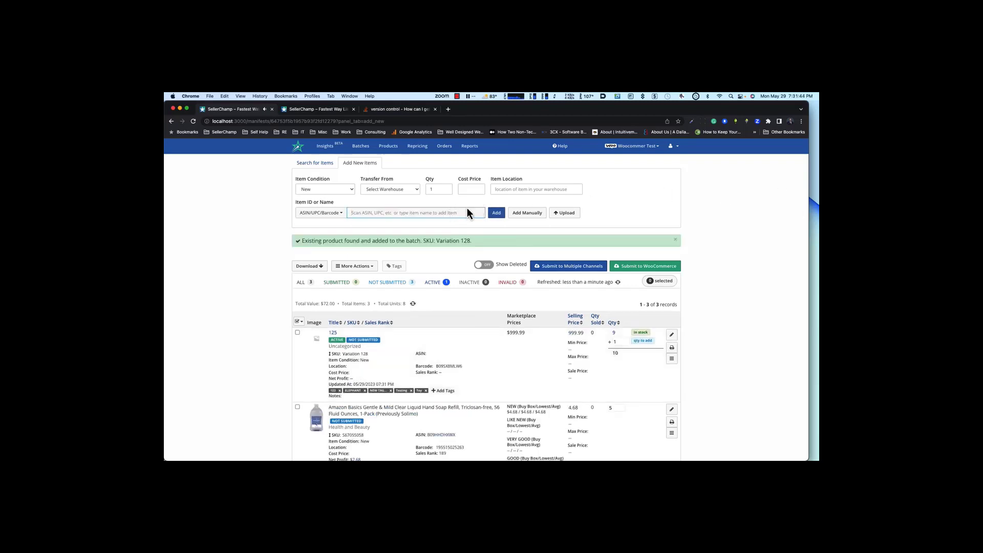
Examine the status, in-stock quantity, quantity to add and resulting total of the item with SKU Variation 128.
scroll(423, 230, down, 3)
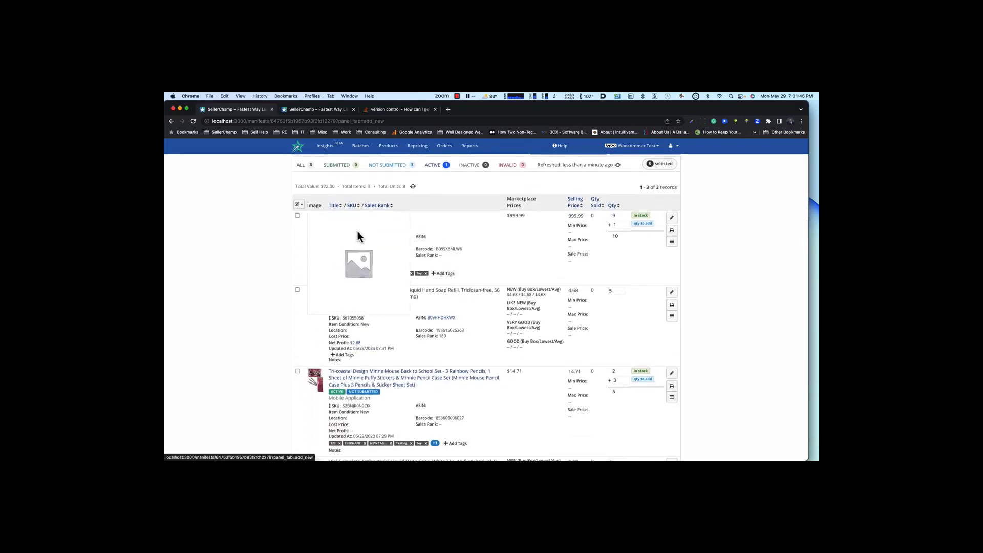
click(342, 232)
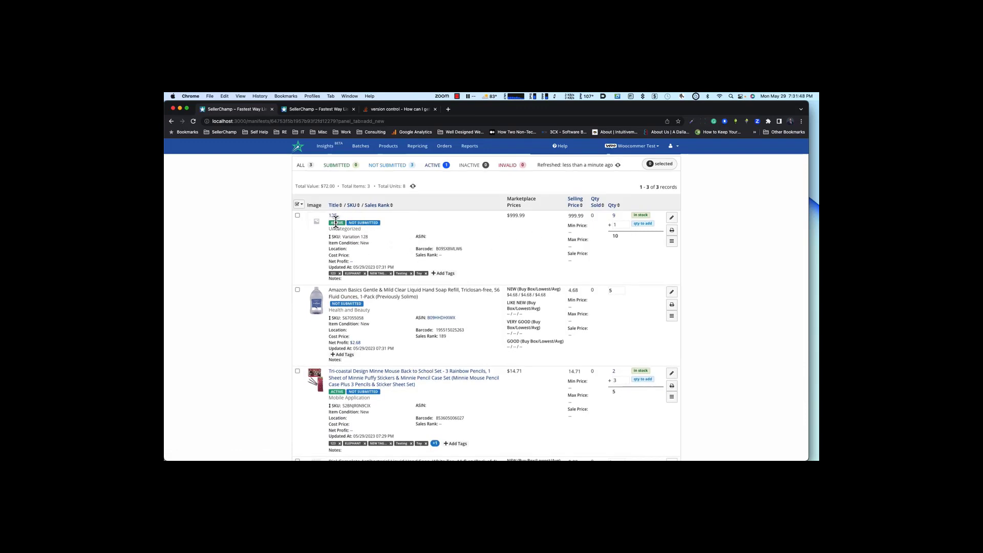
click(555, 231)
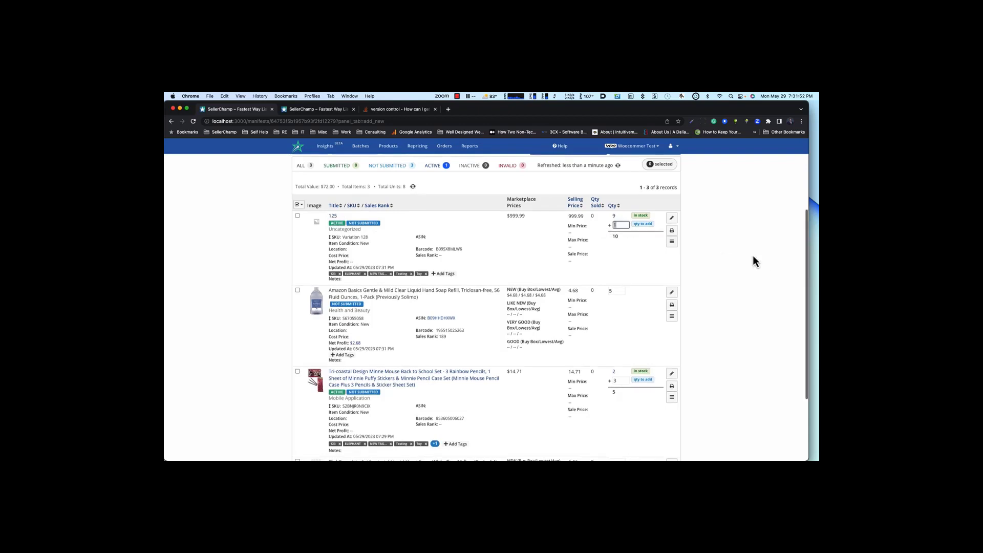
double_click(615, 238)
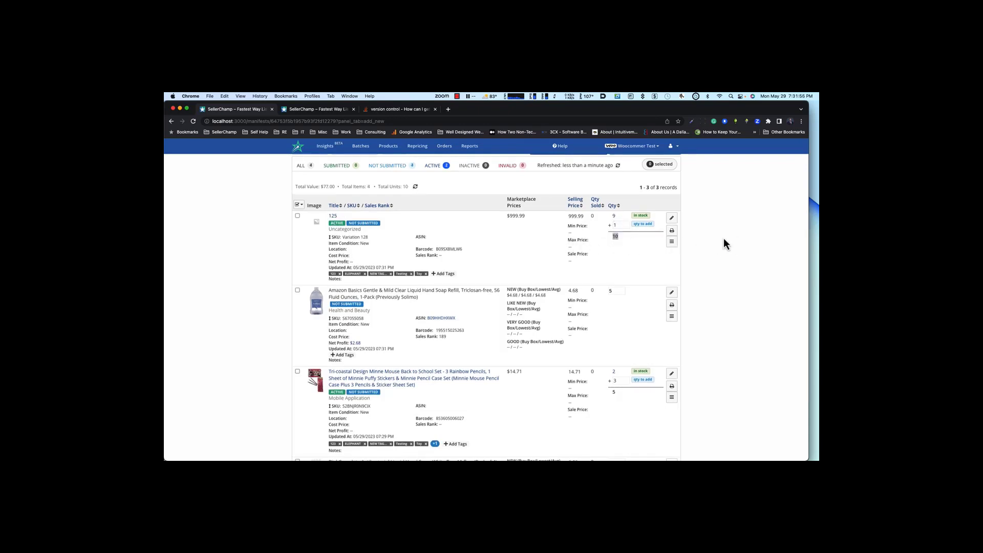
scroll(723, 238, down, 3)
scroll(724, 238, up, 5)
scroll(575, 215, down, 5)
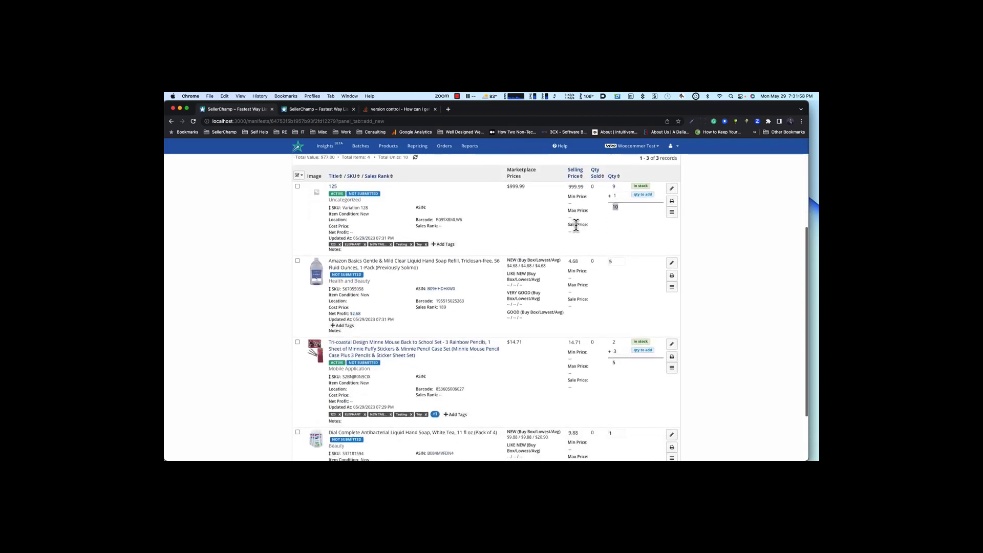
Set the selling price of the item with SKU Variation 128 to 20.99.
scroll(575, 212, up, 2)
click(575, 214)
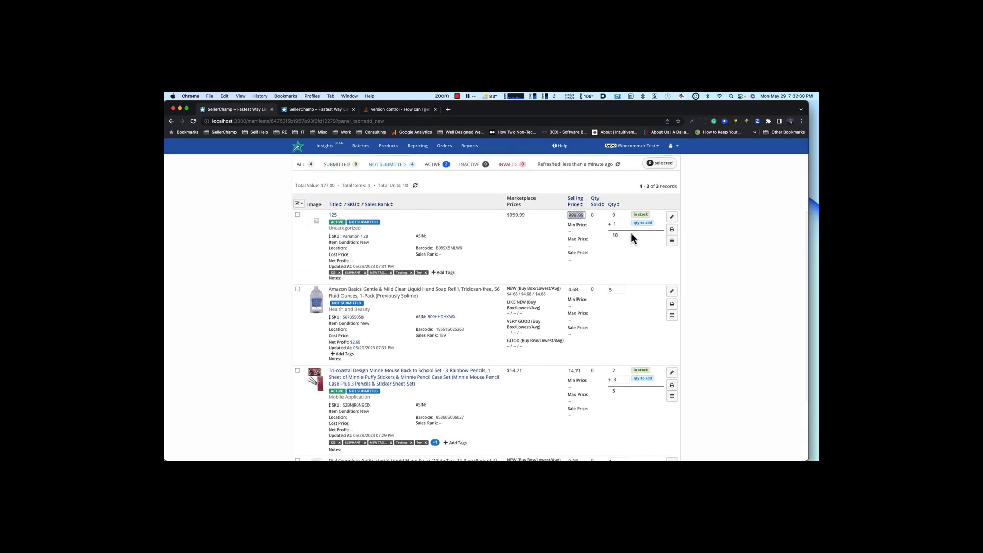
text(20)
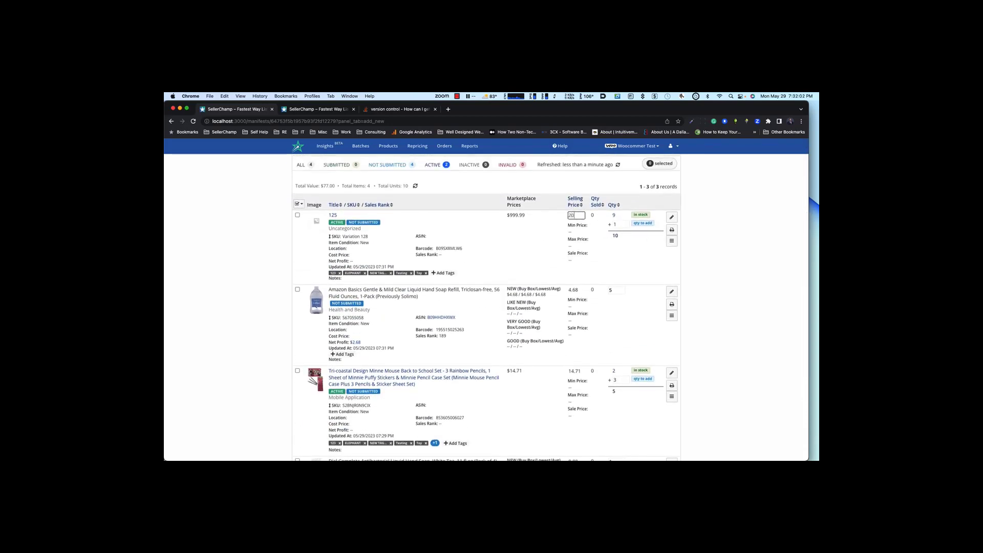
text(.99)
key(Return)
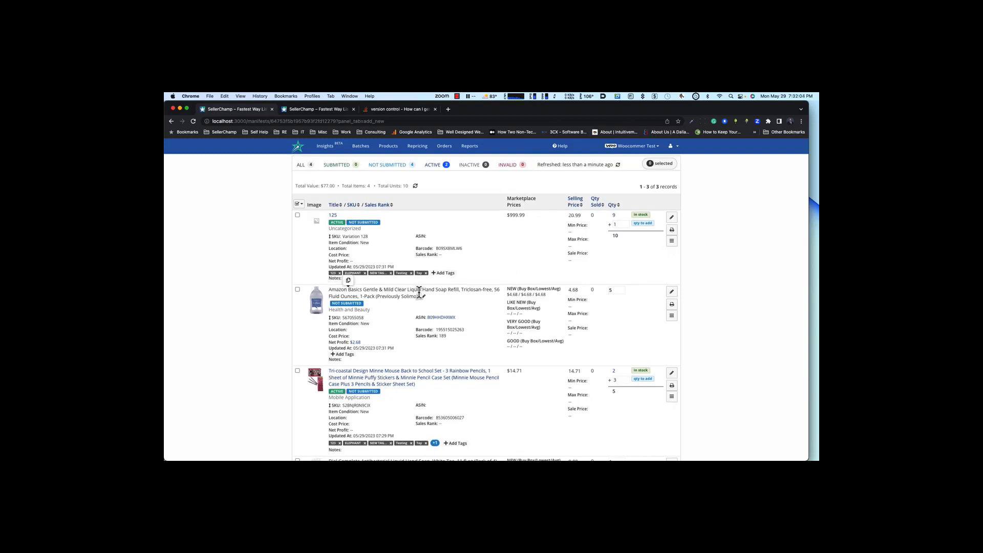
Set the Amazon Basics hand soap's selling price to 7.68.
scroll(523, 297, down, 1)
scroll(522, 302, down, 2)
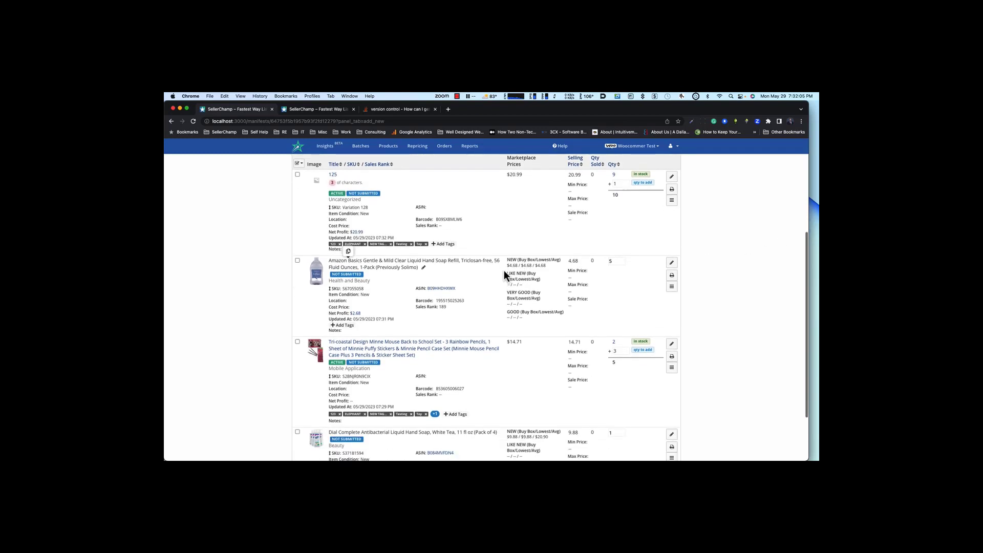
click(574, 261)
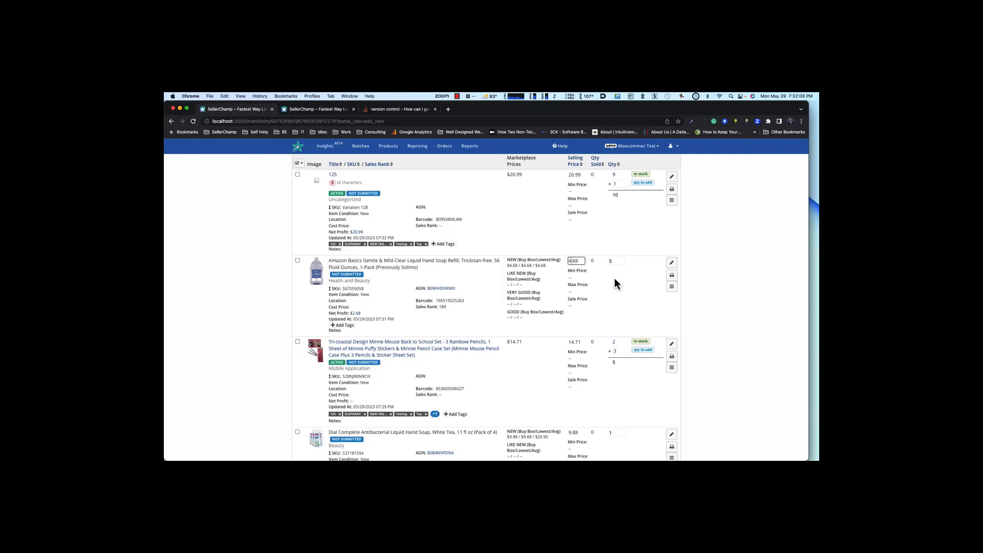
key(Return)
scroll(729, 282, down, 1)
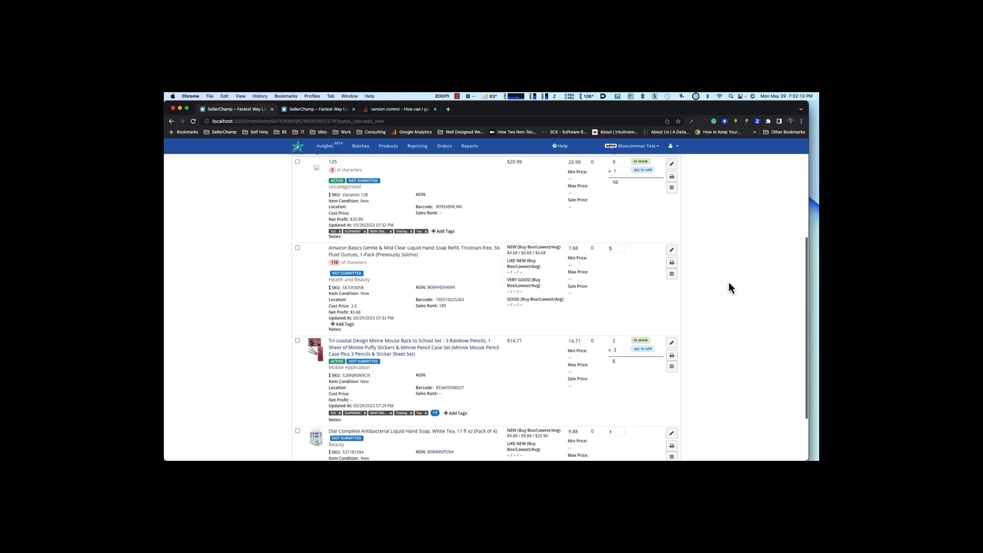
Examine the batch list's items, including their prices, categories, statuses and quantities.
scroll(566, 338, down, 4)
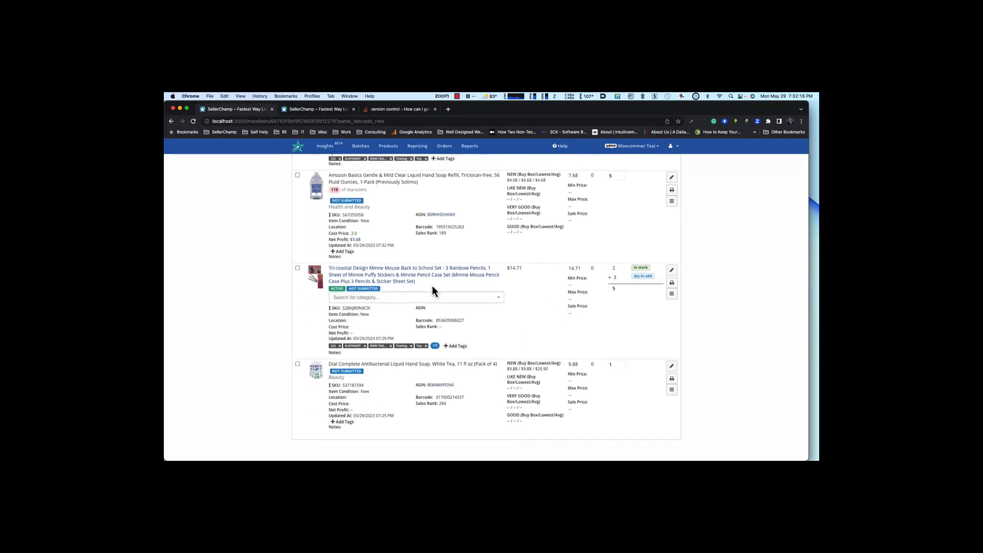
scroll(432, 288, up, 5)
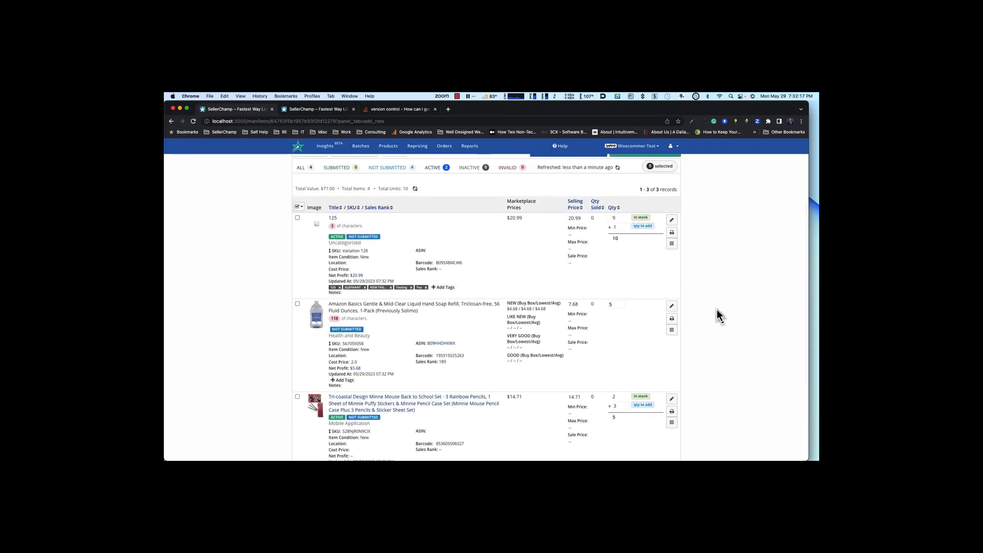
scroll(717, 309, up, 3)
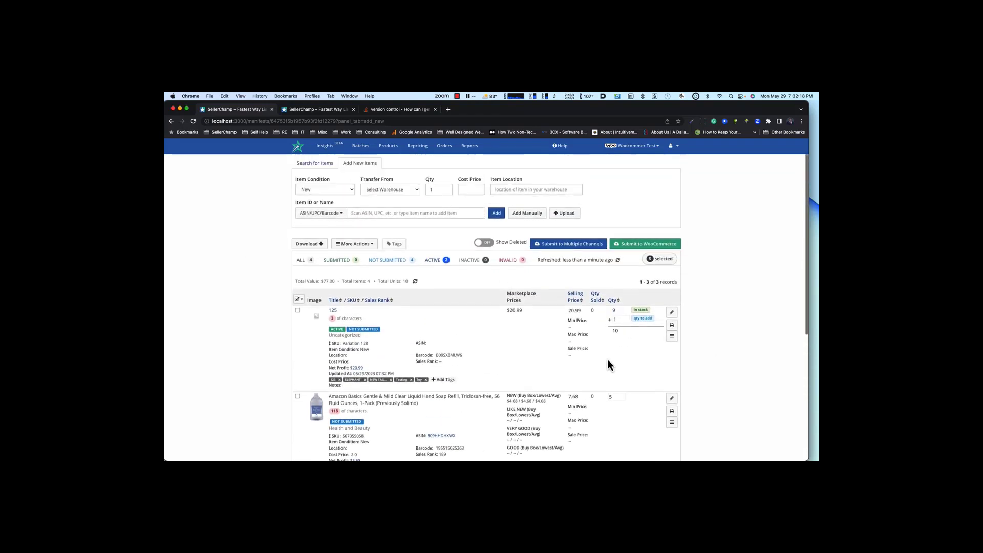
scroll(607, 358, down, 2)
scroll(562, 385, down, 3)
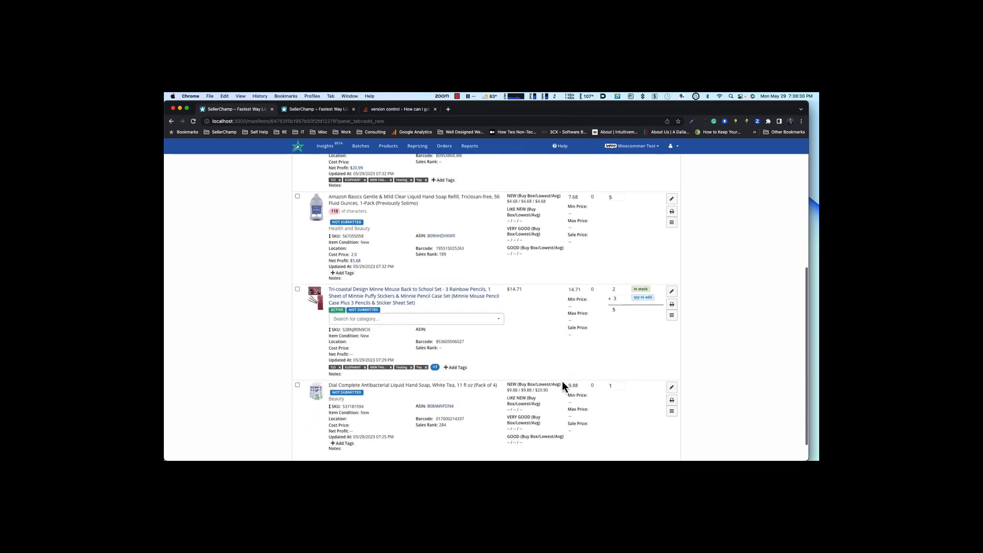
scroll(563, 386, up, 4)
scroll(563, 382, up, 1)
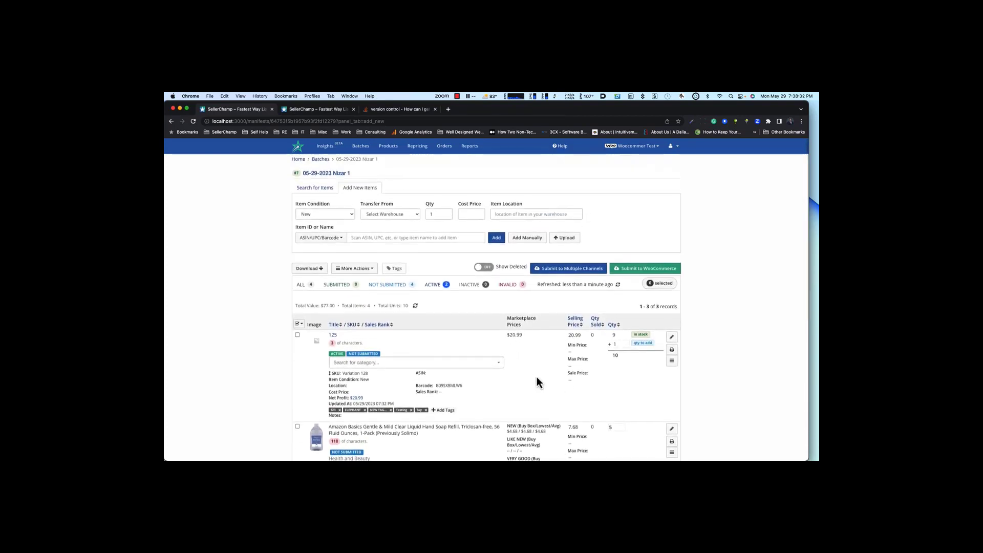
scroll(536, 382, down, 1)
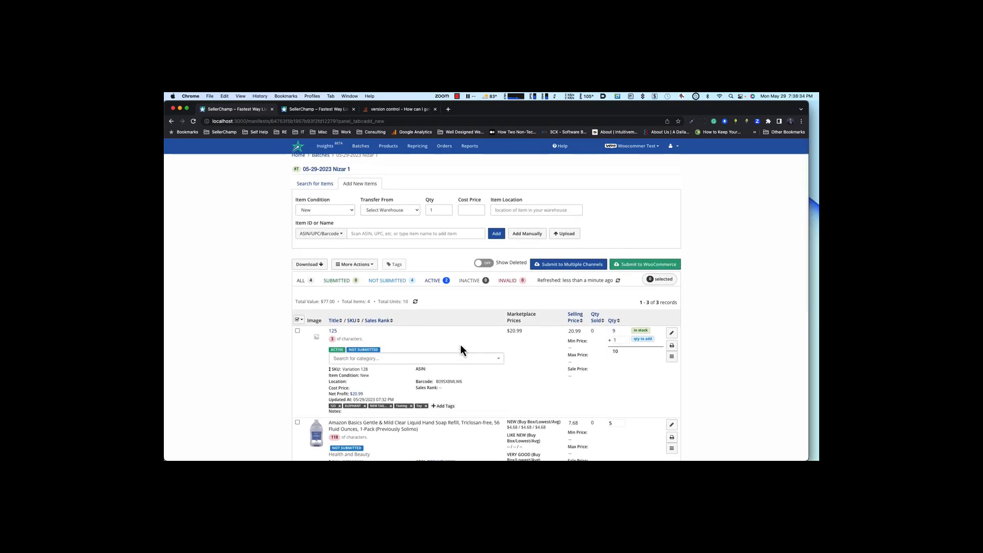
scroll(492, 384, down, 3)
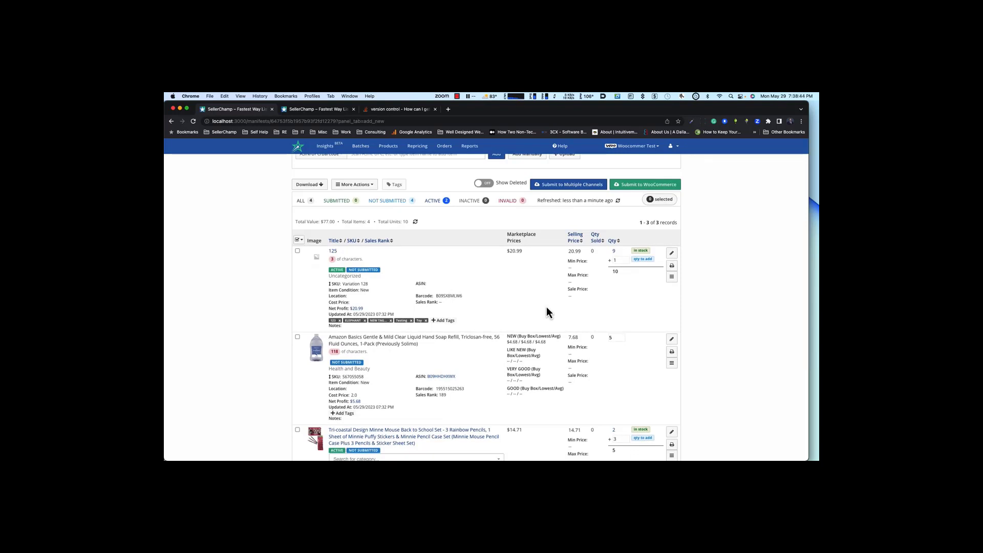
scroll(547, 306, down, 2)
scroll(547, 307, up, 1)
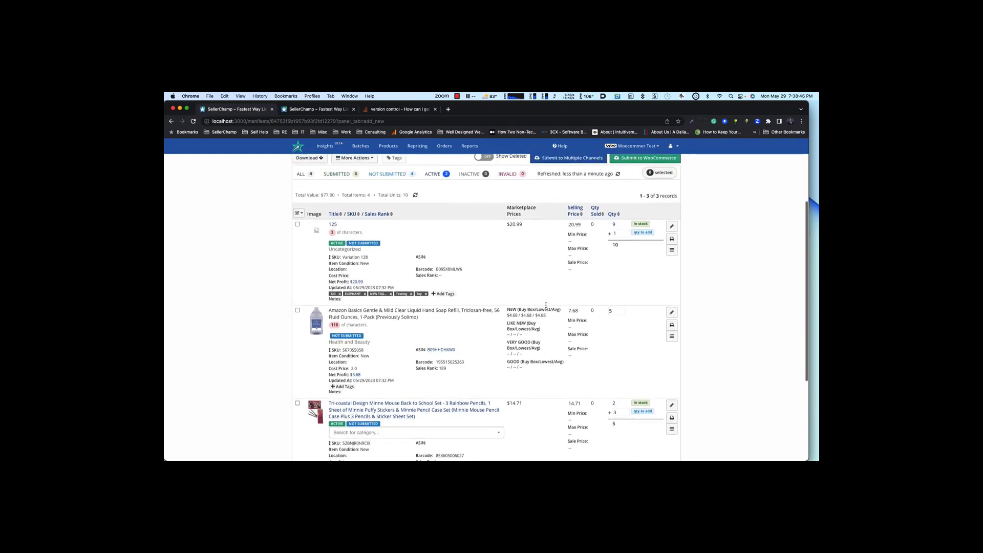
scroll(546, 306, up, 1)
scroll(553, 312, up, 1)
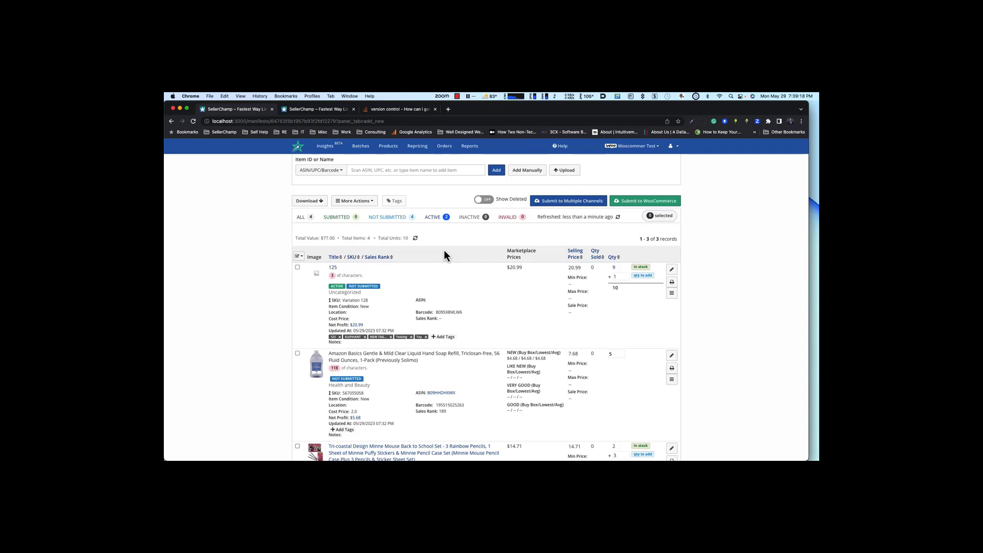
Start assigning item locations for the batch and enter R1B-S2 as the item location.
click(367, 202)
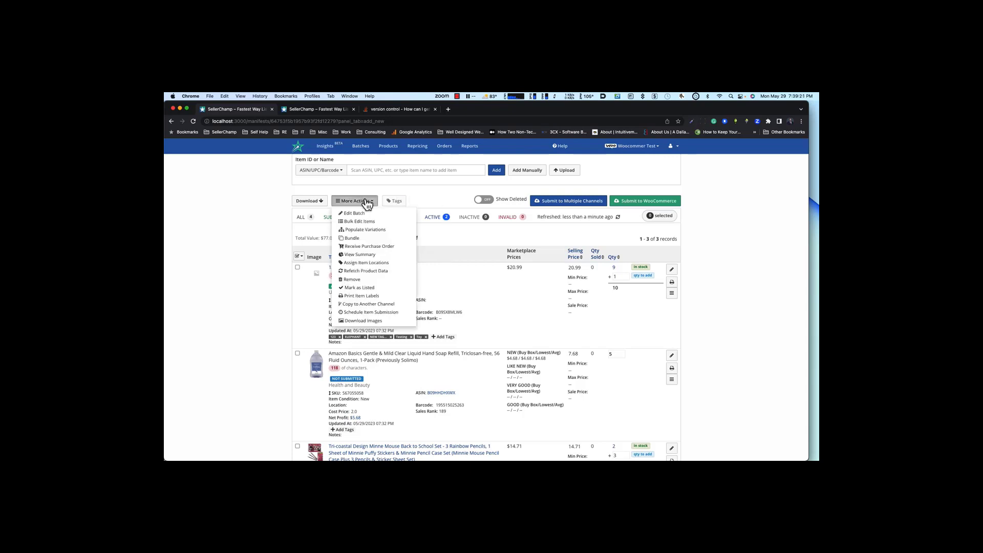
click(374, 264)
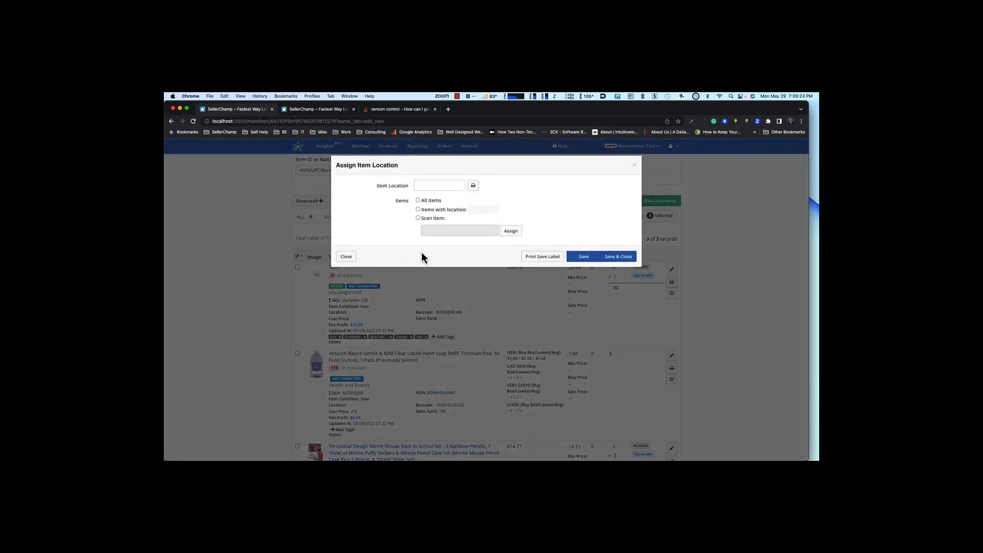
click(436, 186)
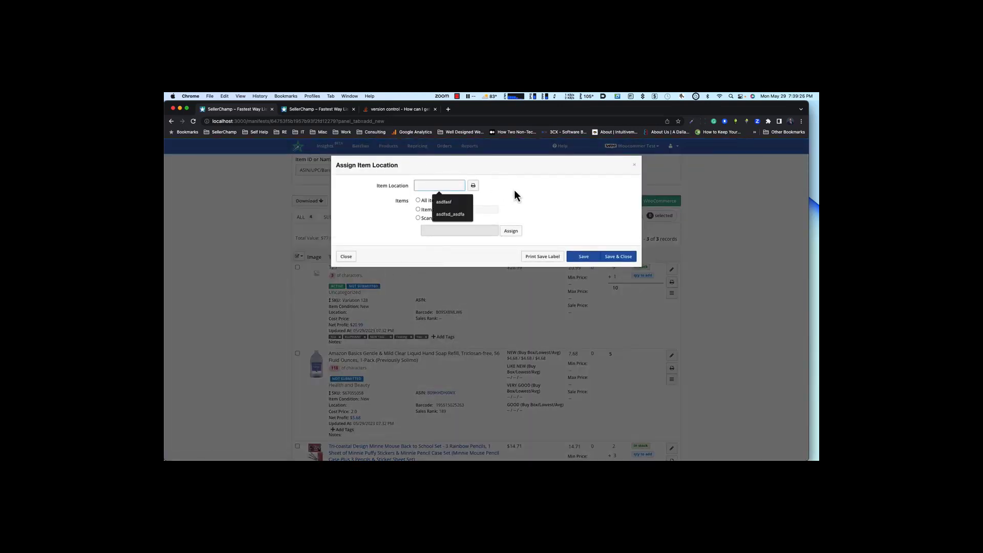
click(514, 190)
click(438, 186)
text(R)
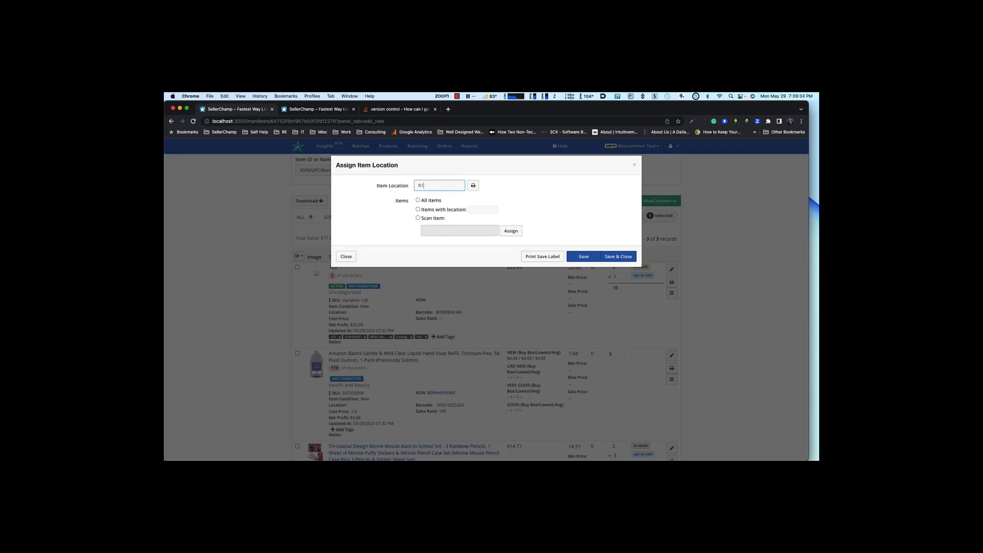
text(1A)
Preview the barcode label for item location R1B-S2 and leave the preview without printing.
click(474, 188)
click(473, 186)
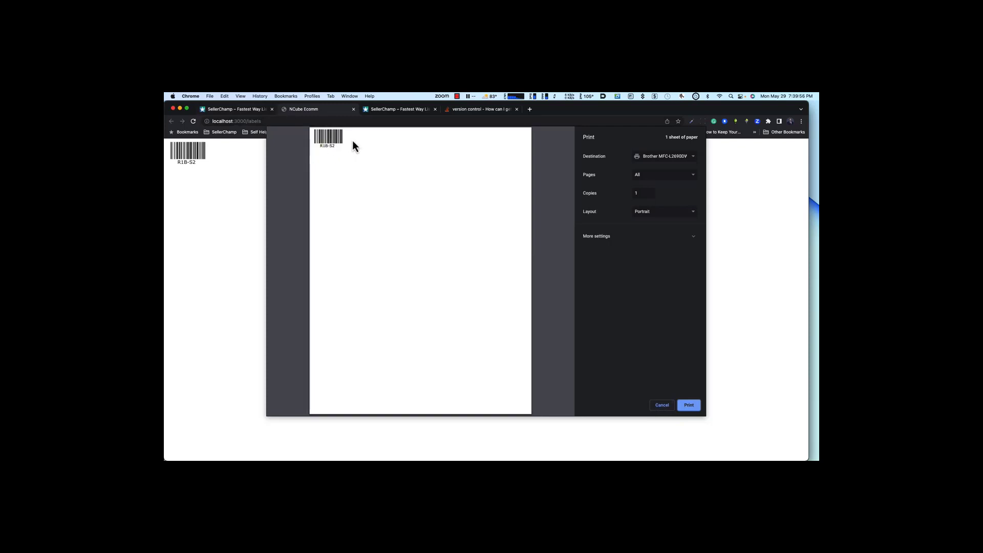
click(661, 405)
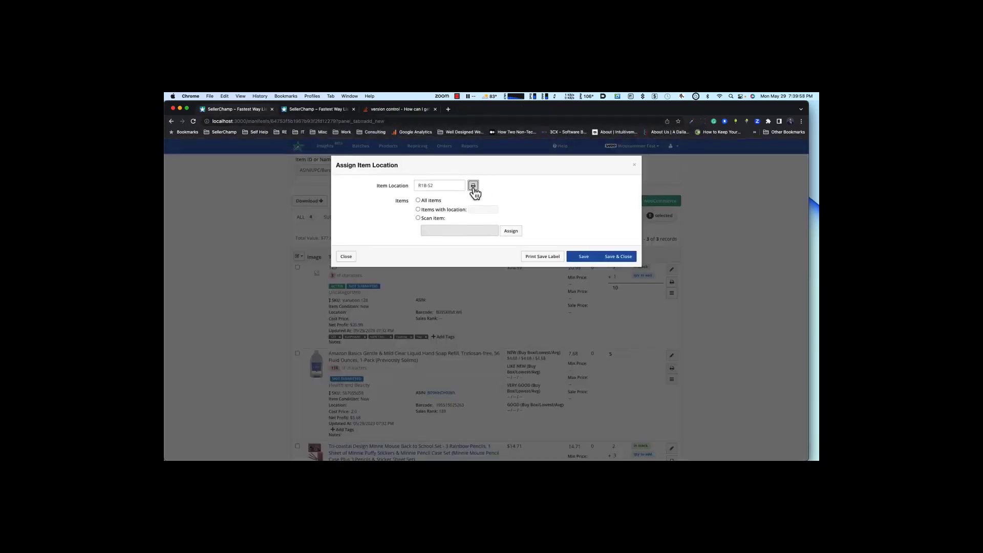
Assign the item with ASIN B09HHDHXWX to location R1B-S2 using the Scan item option.
drag(461, 185, 390, 185)
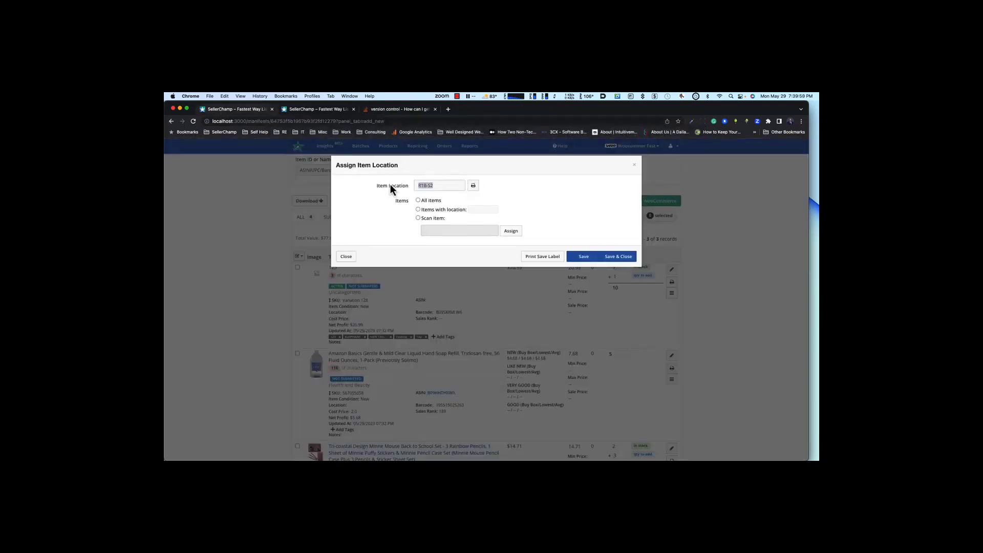
click(438, 184)
click(418, 219)
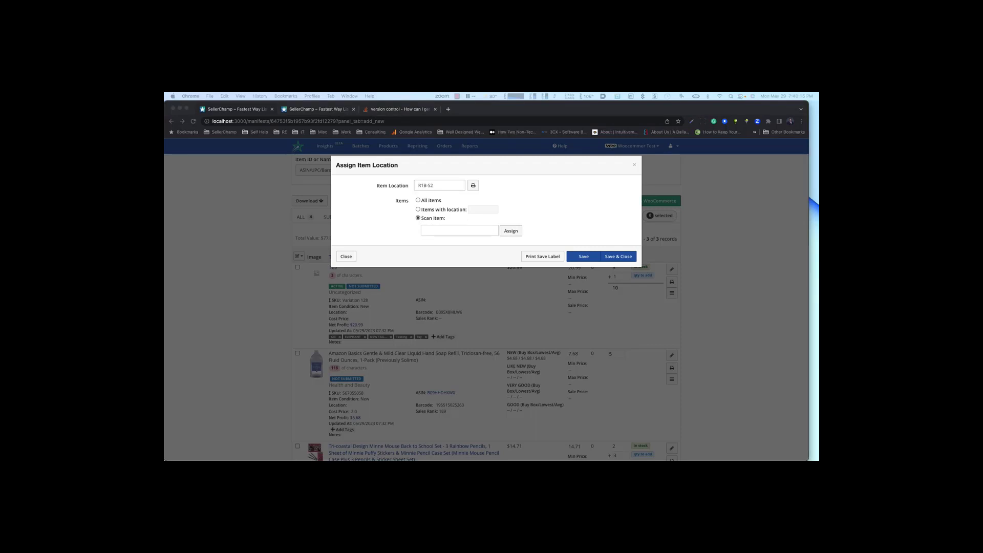
click(458, 230)
text(B09HHDHXWX)
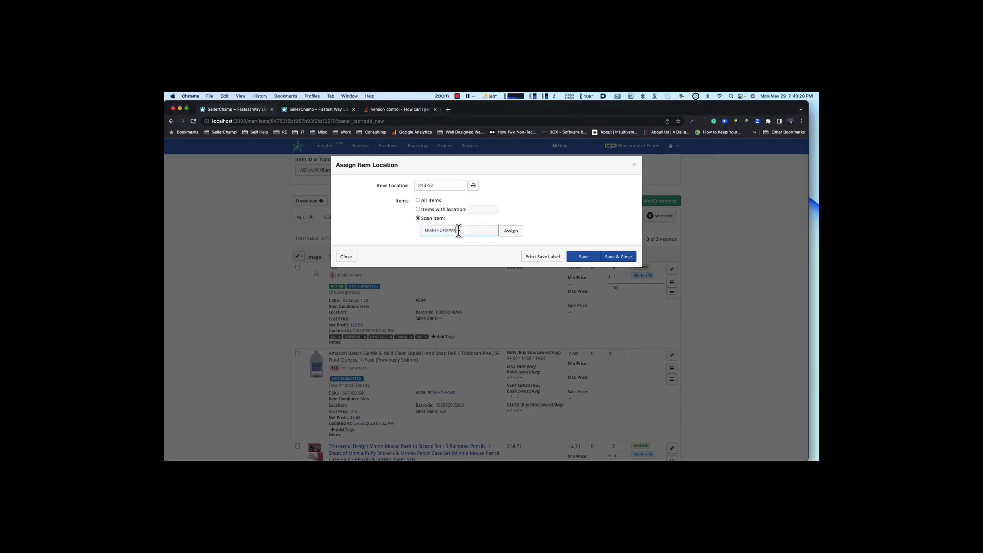
click(510, 231)
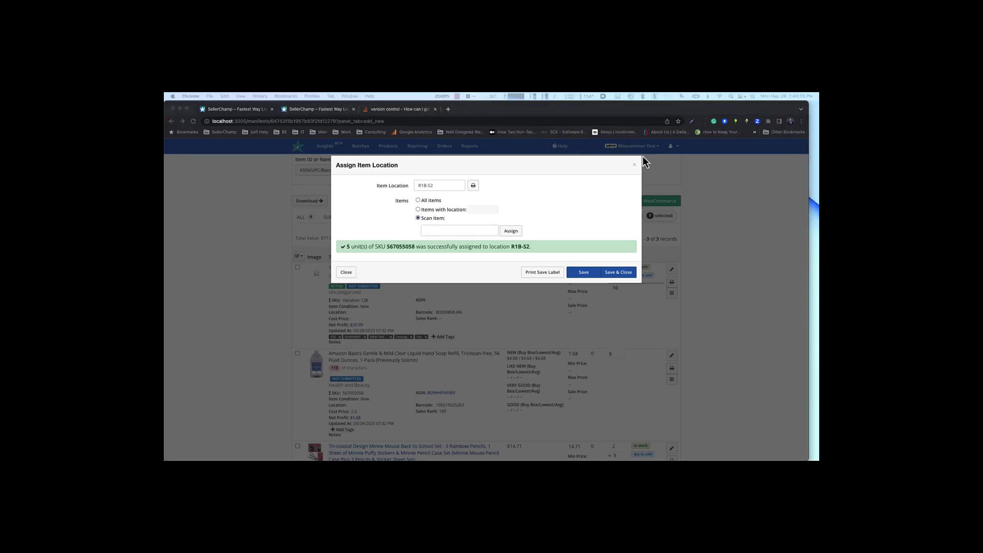
Change the item location to R1B-S3 and assign the item with ASIN B084MVFDN4 to it.
click(449, 185)
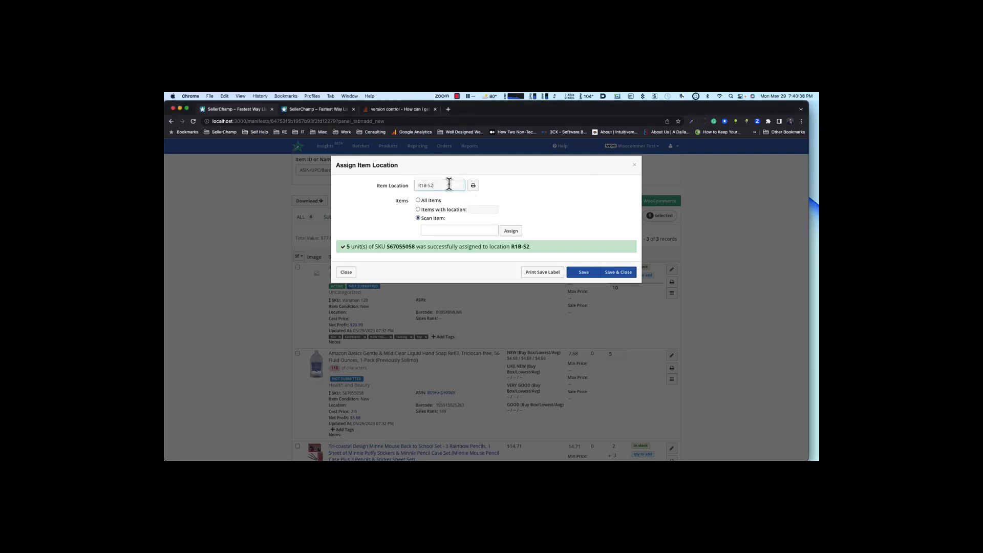
key(BackSpace)
text(3)
click(455, 230)
text(B084MVFDN4)
click(517, 232)
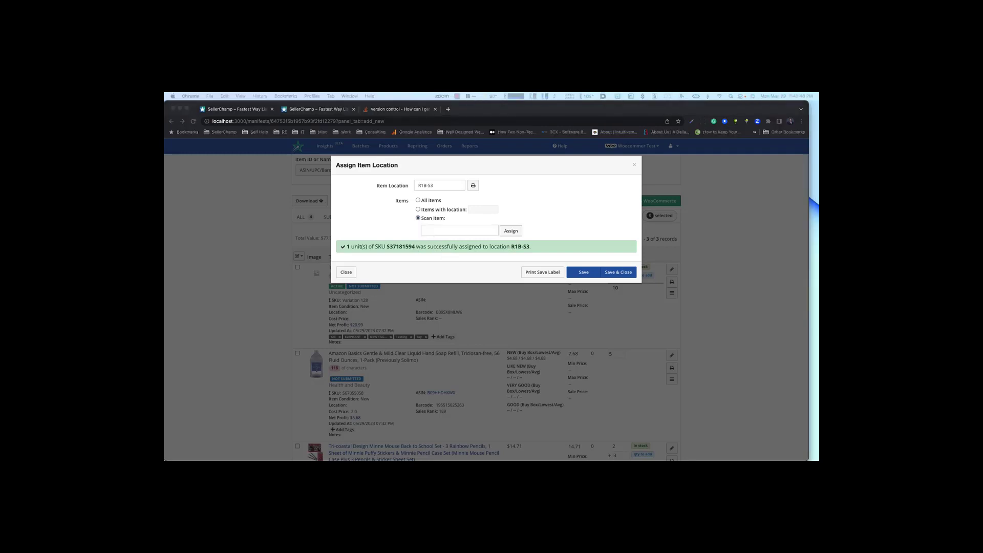
Change the item location to R1B-S3B2 and assign the item with barcode B09SX8MLW6 to it.
click(451, 186)
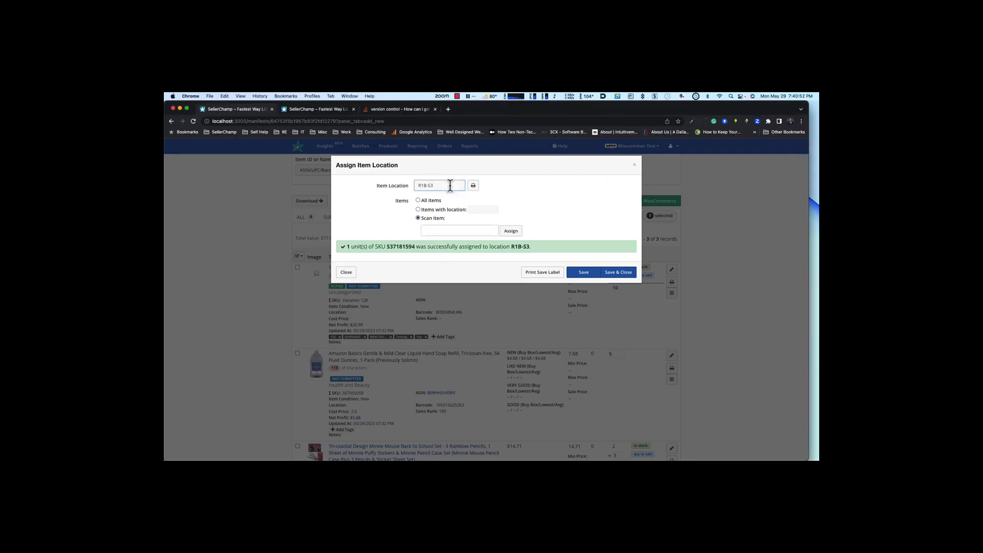
text(b2)
click(457, 230)
text(B09SX8MLW6)
click(516, 233)
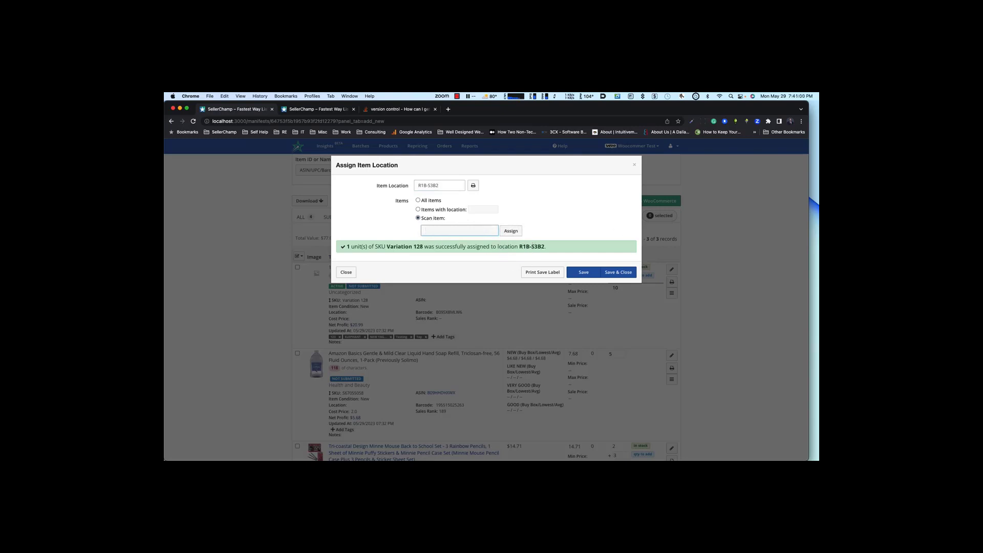
Assign the item with SKU S2BNJR0N9CIX to location R1B-S3B3, and save and close the location assignments.
key(super+Tab)
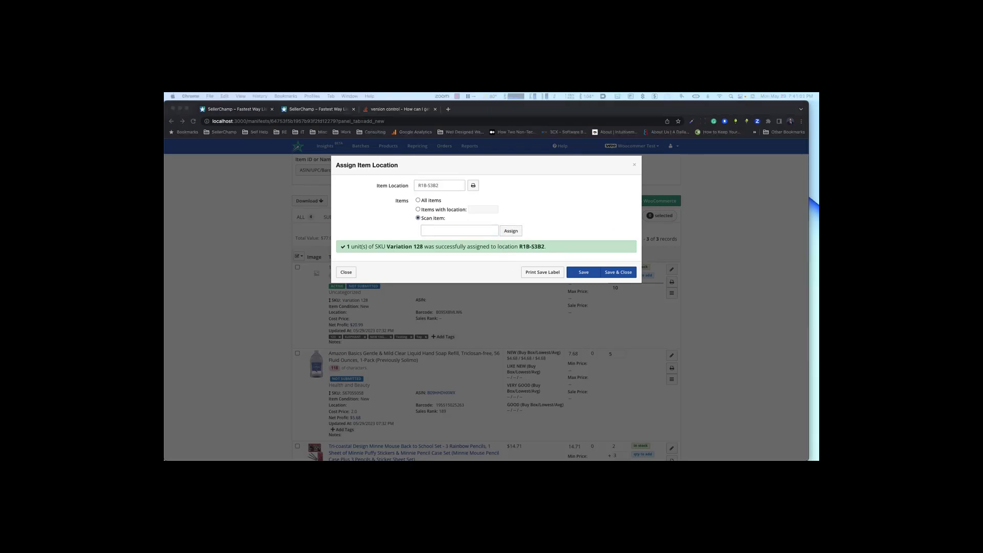
key(super+Tab)
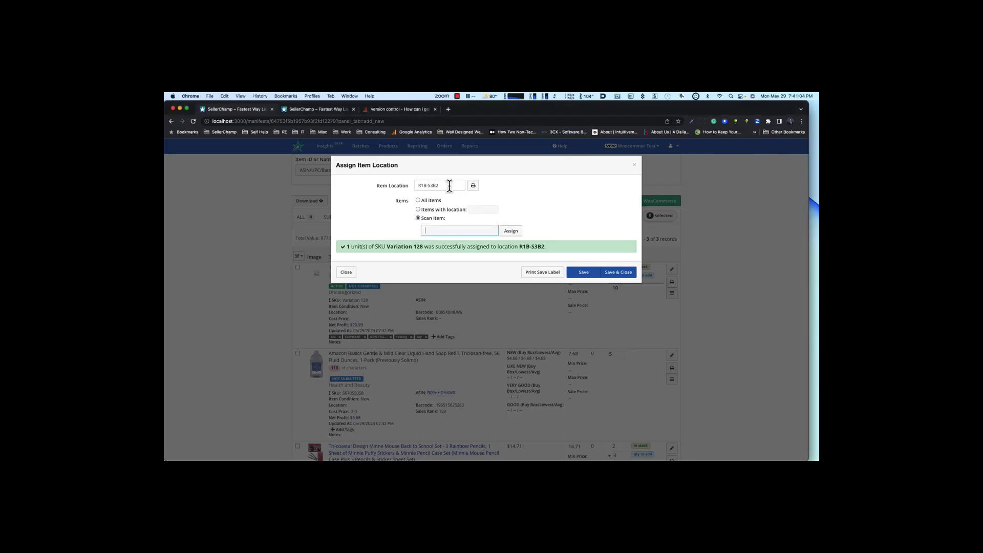
click(450, 186)
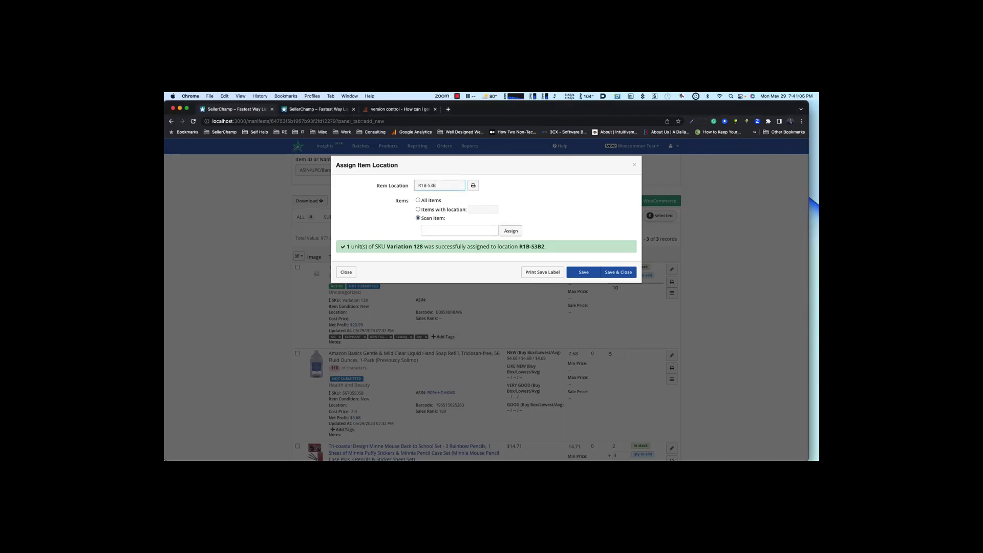
key(BackSpace)
text(3)
click(460, 230)
text(S2BNJR0N9CIX)
click(516, 233)
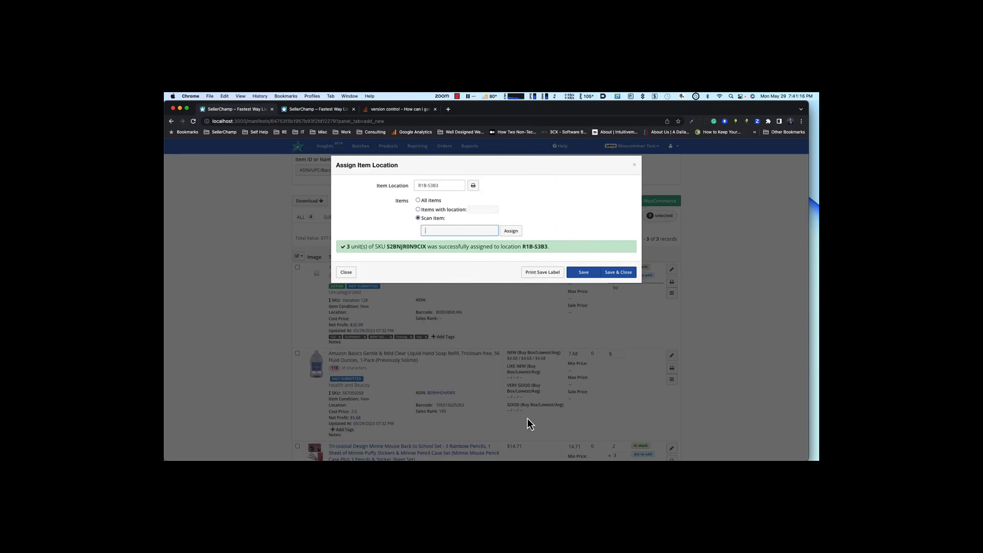
click(620, 272)
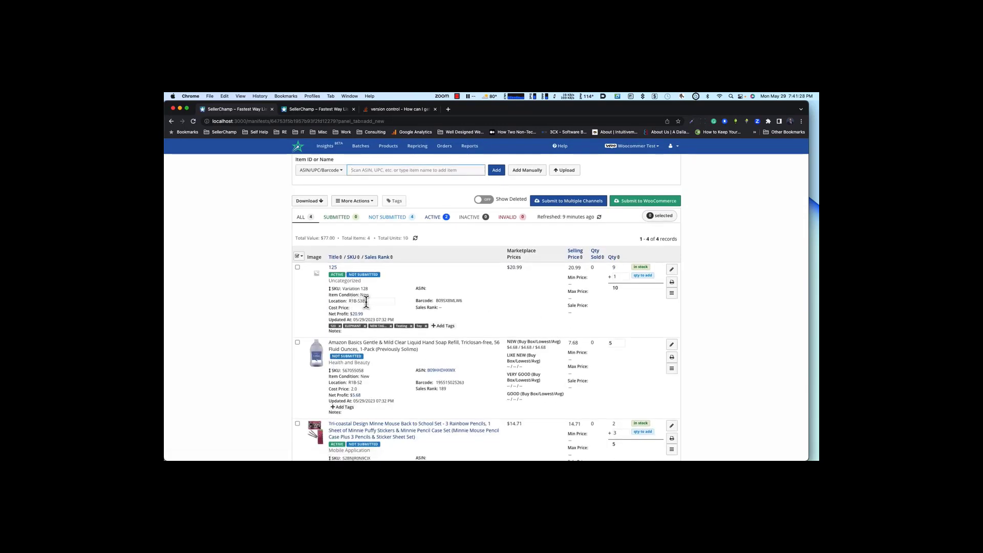
scroll(558, 271, down, 2)
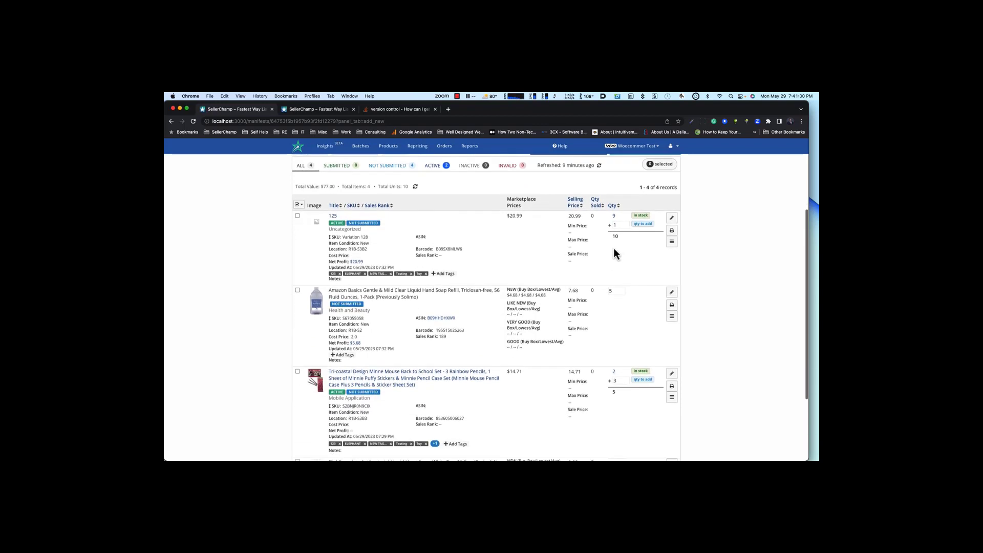
Review the batch items' quantities, quantities to add, selling prices and assigned warehouse locations.
click(624, 223)
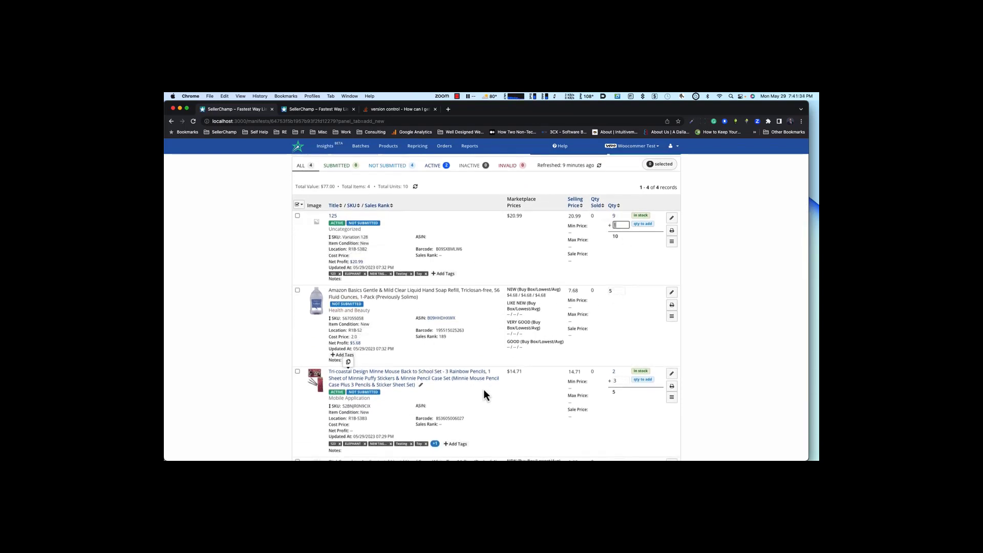
scroll(485, 390, down, 4)
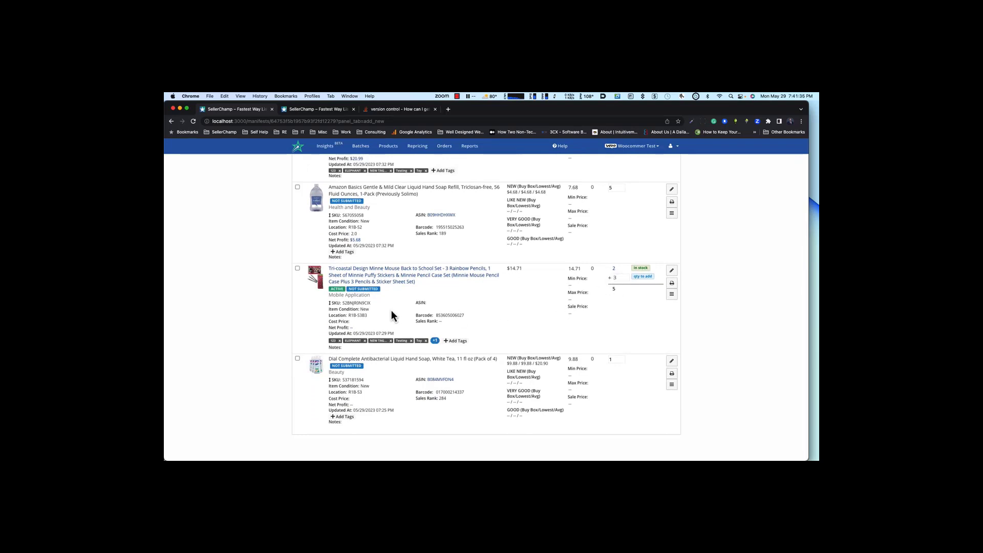
scroll(502, 320, up, 8)
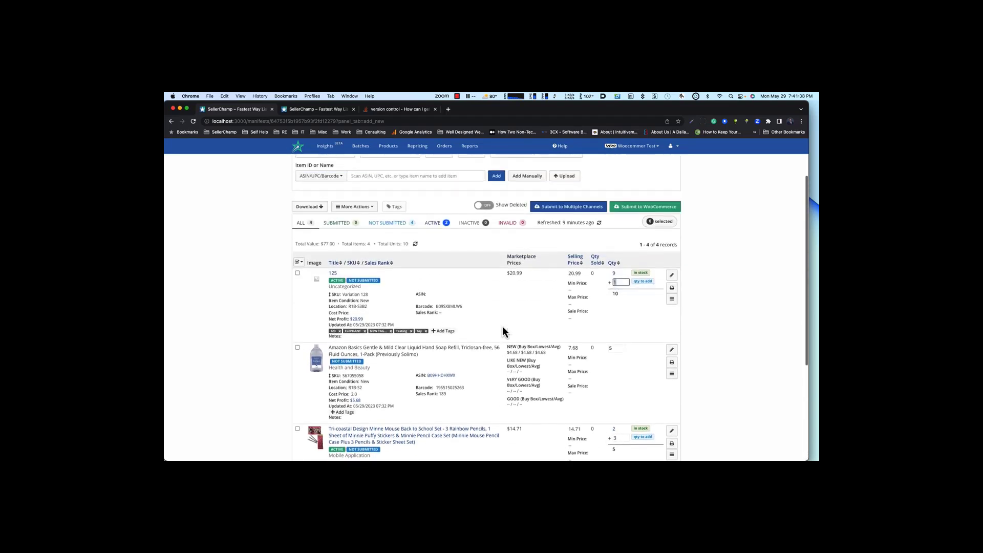
click(706, 312)
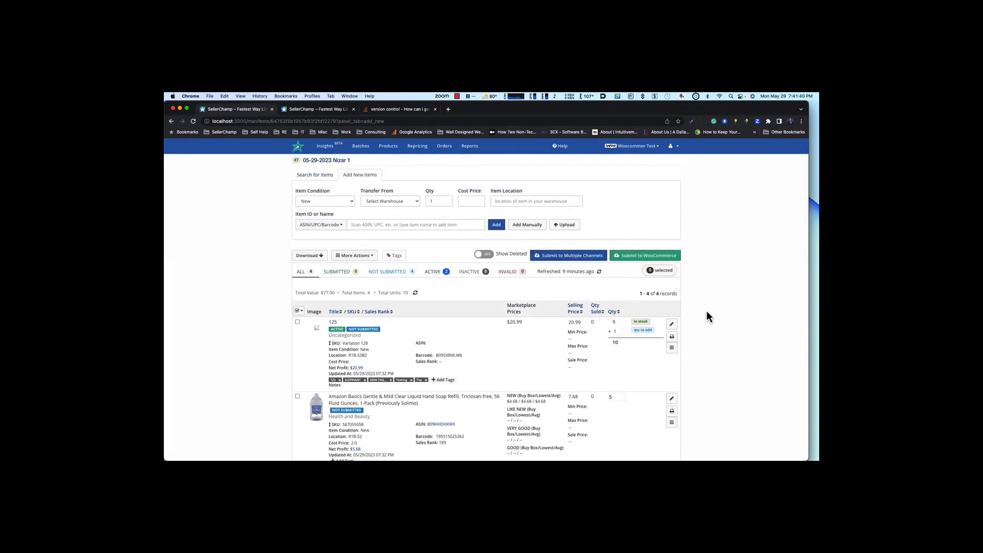
scroll(481, 357, down, 5)
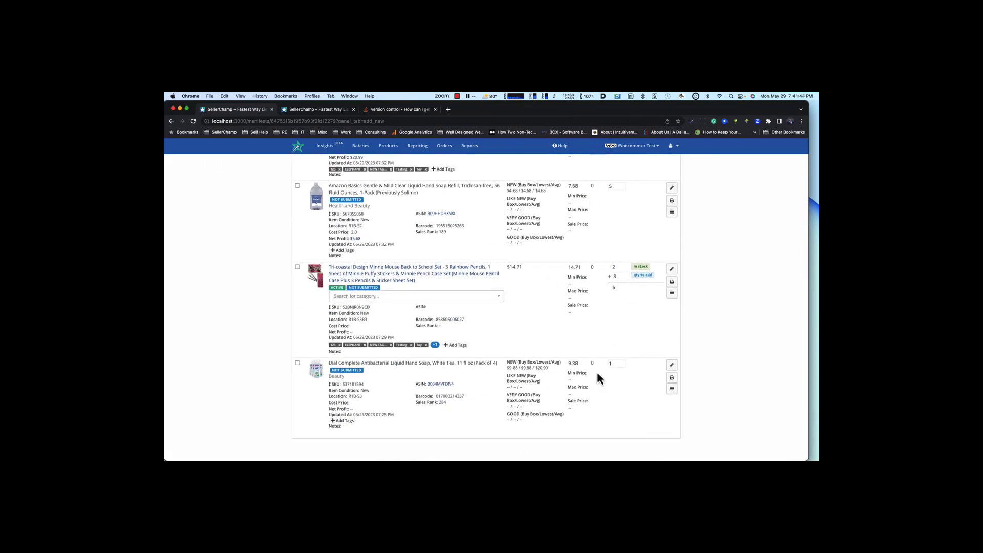
scroll(559, 391, up, 2)
scroll(558, 388, up, 3)
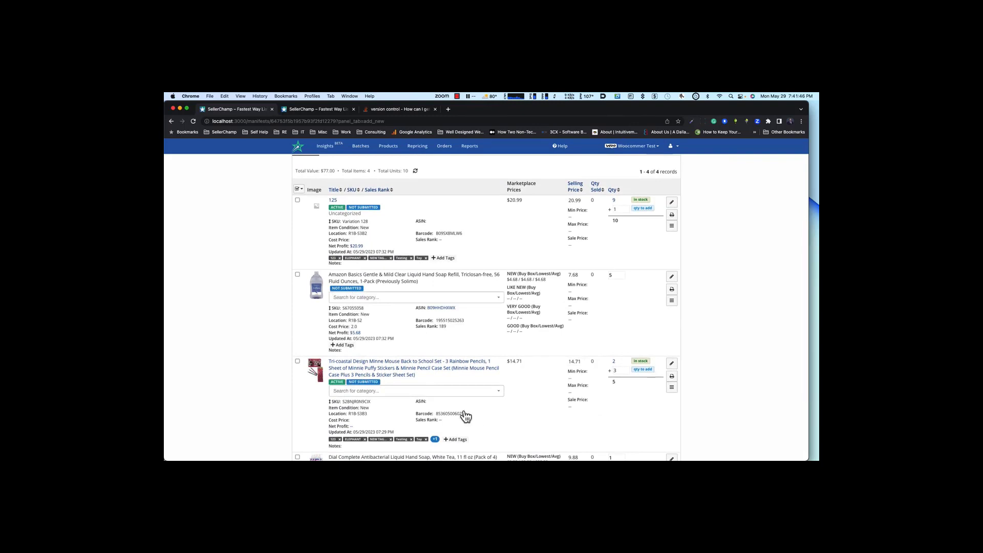
scroll(525, 415, up, 6)
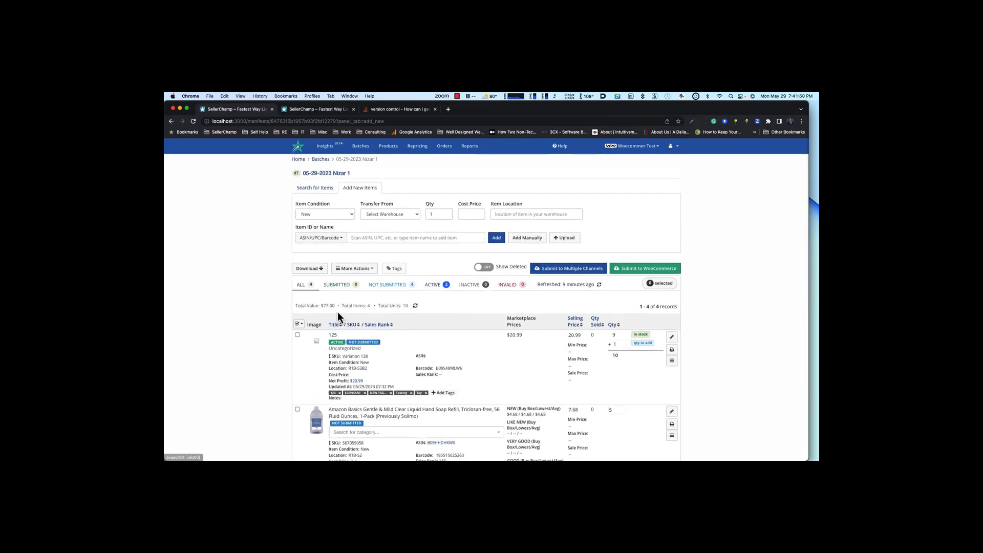
Add Amazon - US (Amazon) and Test 2 (Etsy) to the selling channels of a multi-channel submission, and cancel the submission.
click(551, 267)
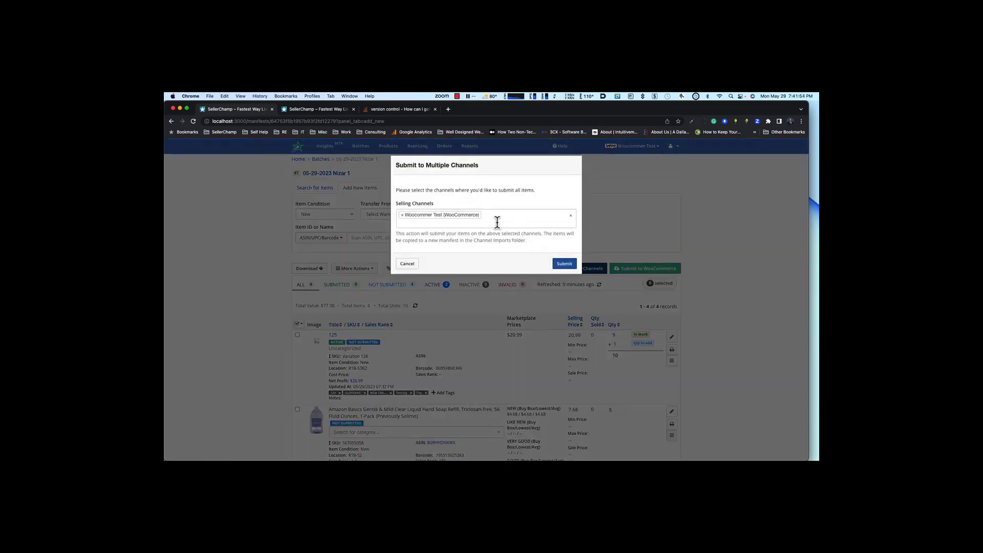
click(497, 222)
click(444, 254)
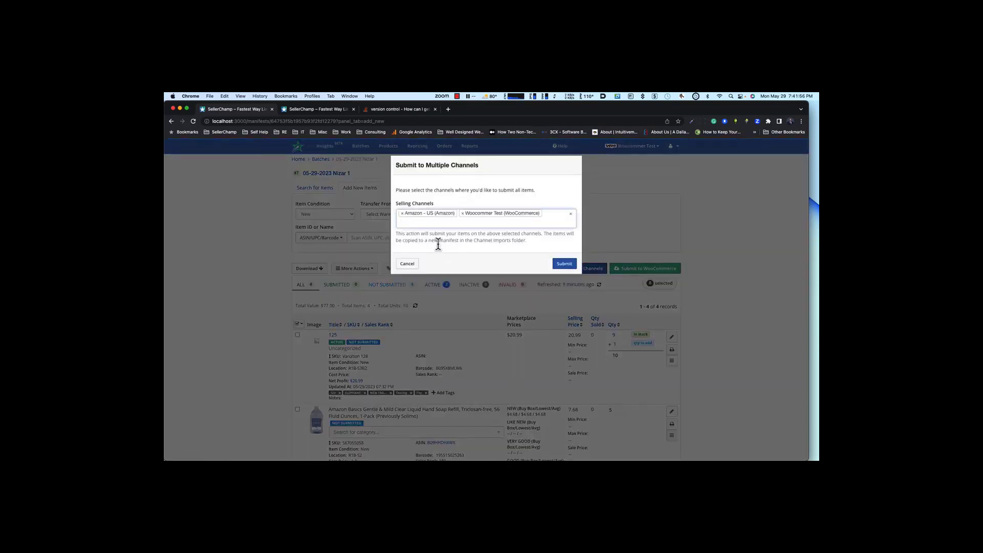
click(447, 222)
text(E)
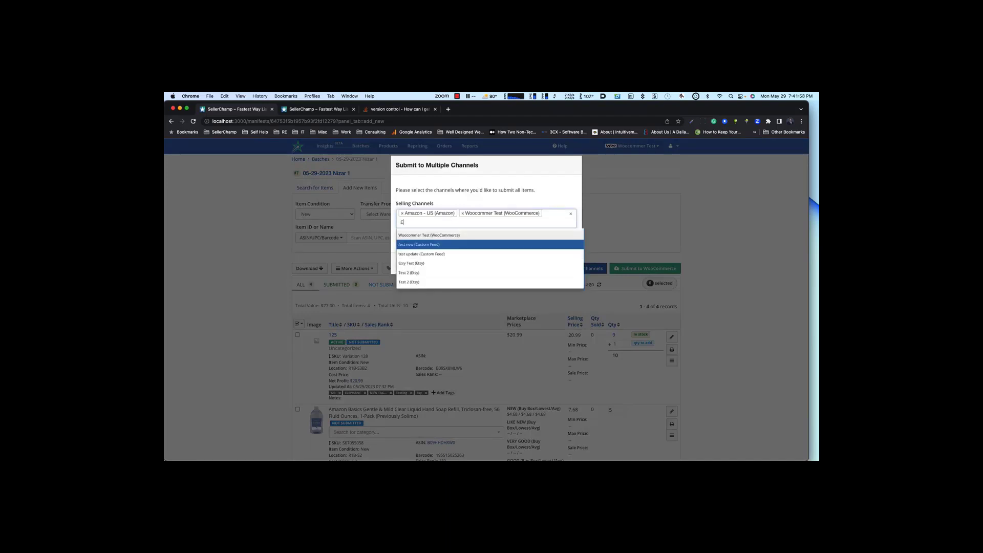
text(T)
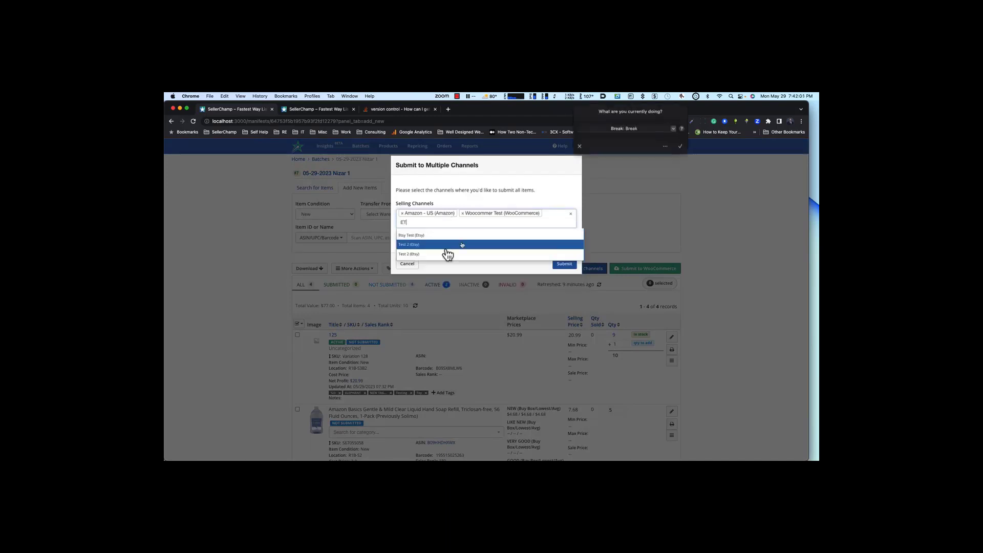
click(412, 246)
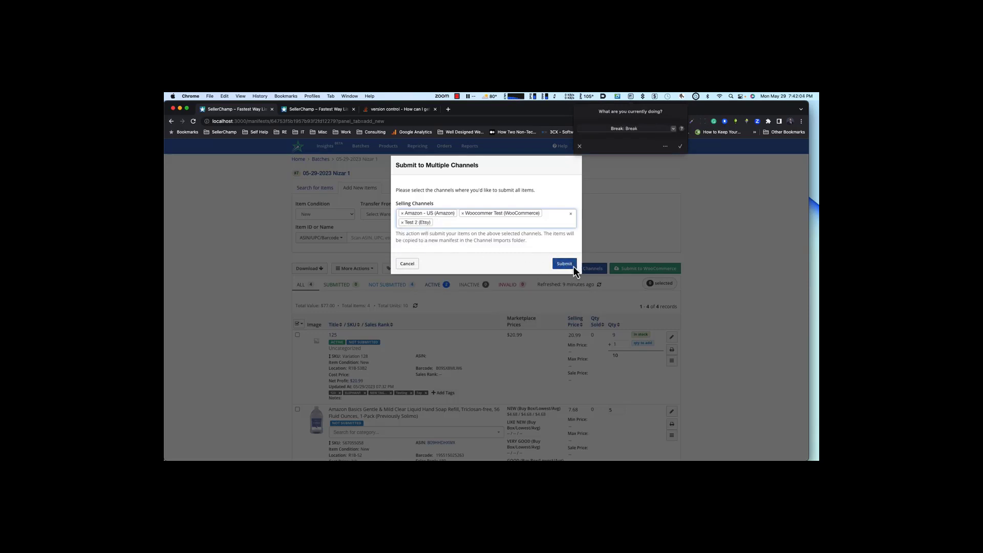
click(579, 151)
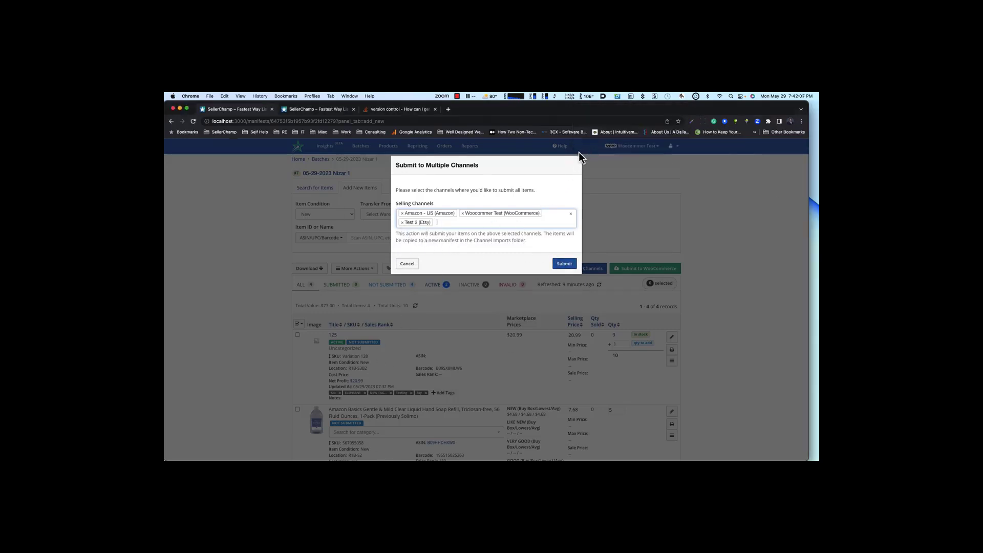
click(408, 264)
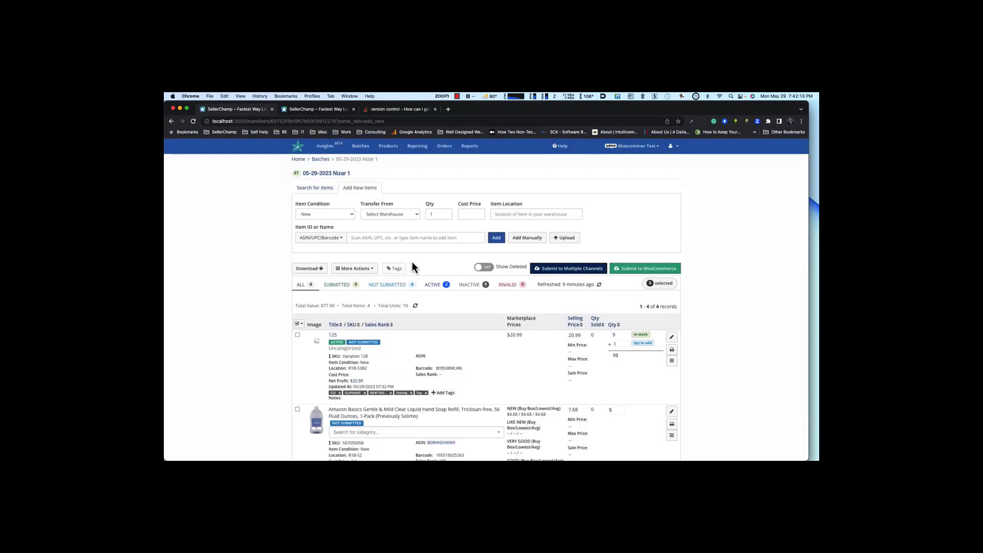